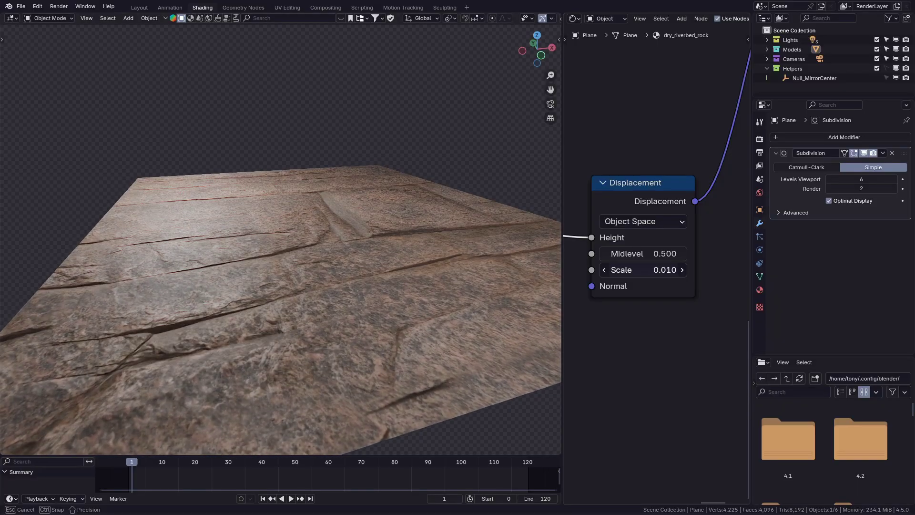
Inspect the displaced rock plane and preview the brown mud, rock base color and displacement textures on it individually
middle_drag(491, 265, 396, 285)
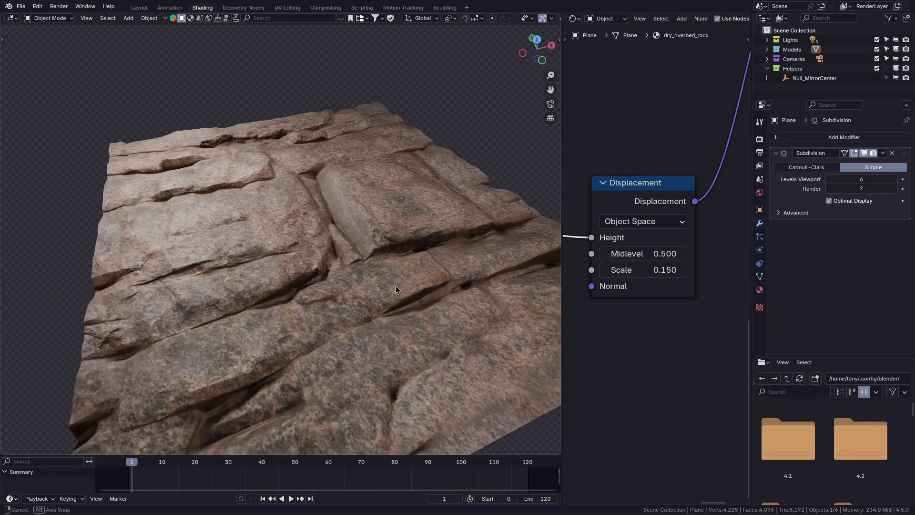
key(ctrl+space)
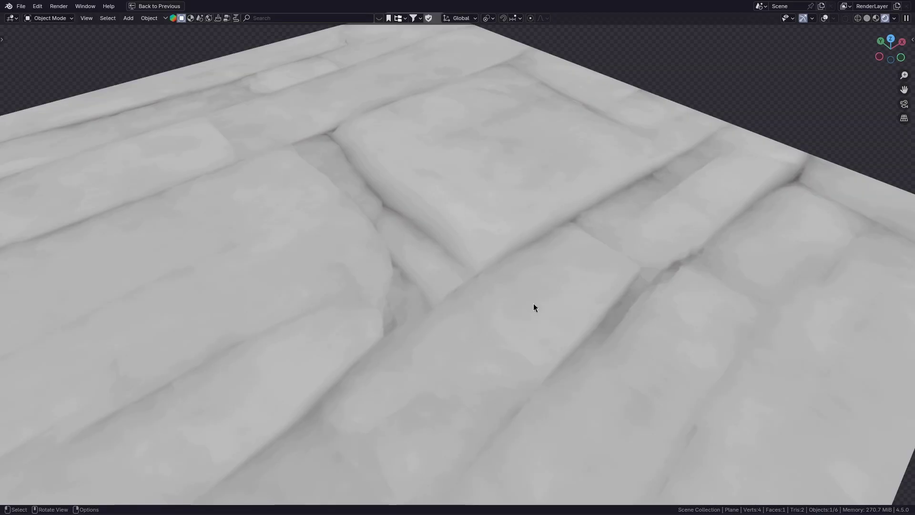
key(ctrl+space)
ctrl+shift+click(632, 212)
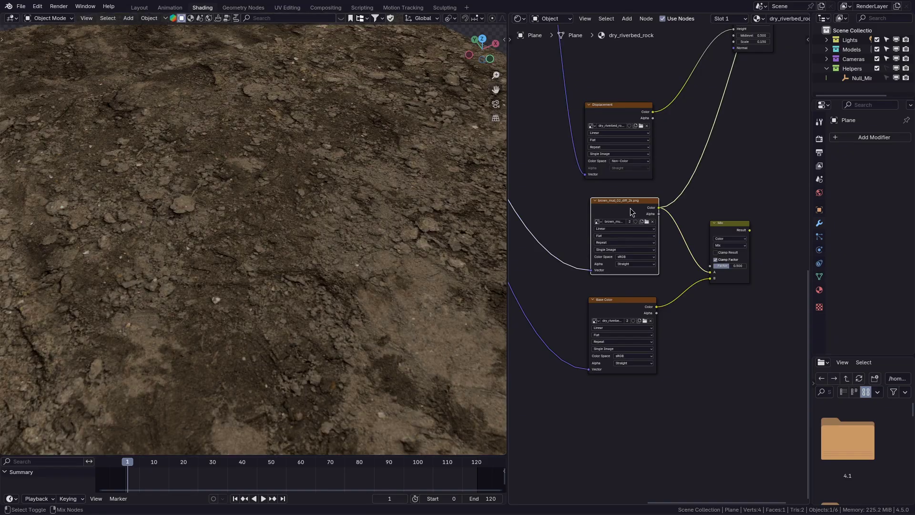
ctrl+shift+click(644, 309)
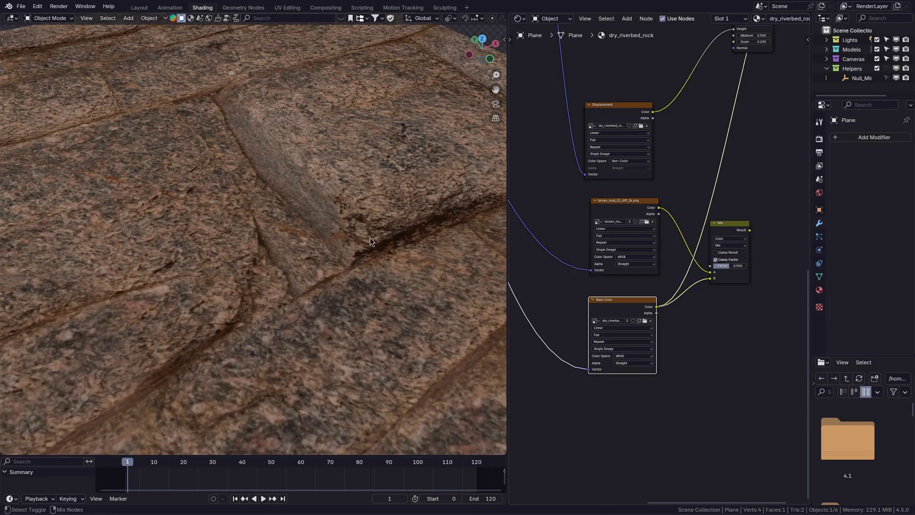
ctrl+shift+click(618, 113)
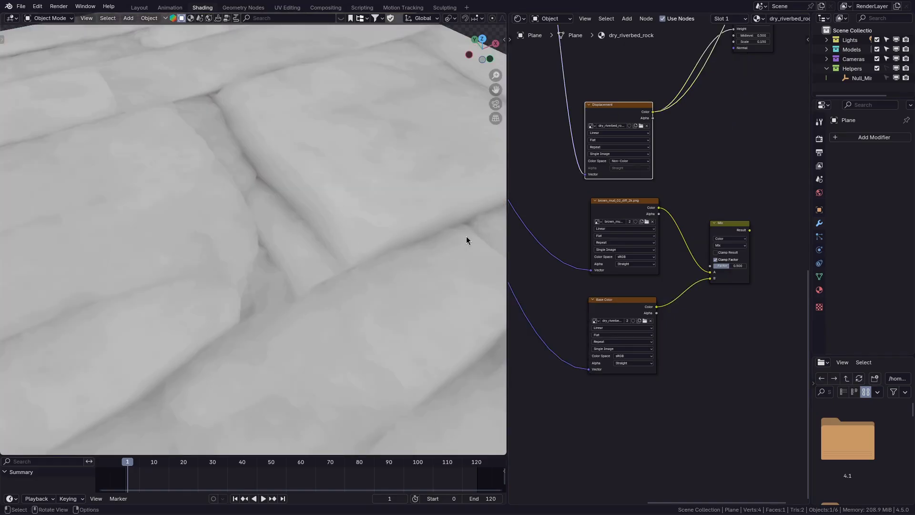
Preview the Mix node's result on the plane and drive its Factor with the Displacement texture's color
scroll(725, 232, up, 1)
ctrl+shift+click(726, 232)
drag(729, 265, 736, 265)
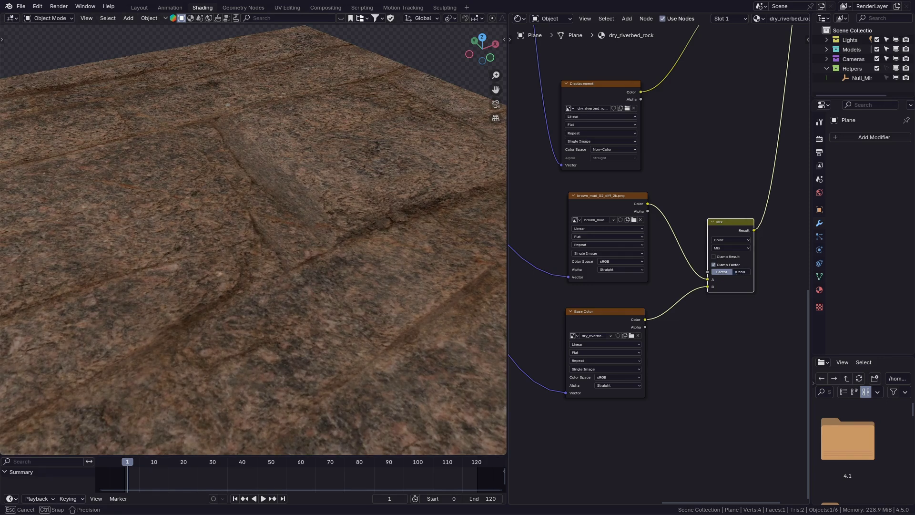
key(Escape)
scroll(633, 114, up, 1)
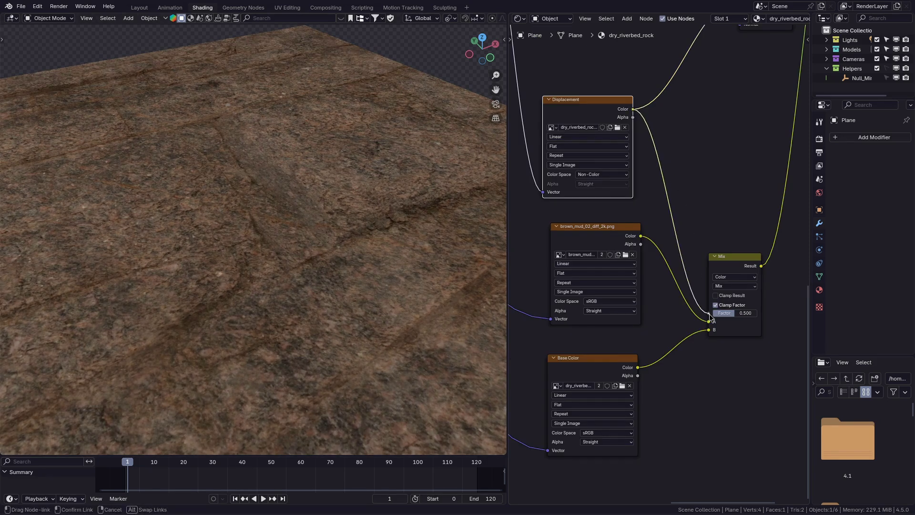
drag(710, 316, 709, 315)
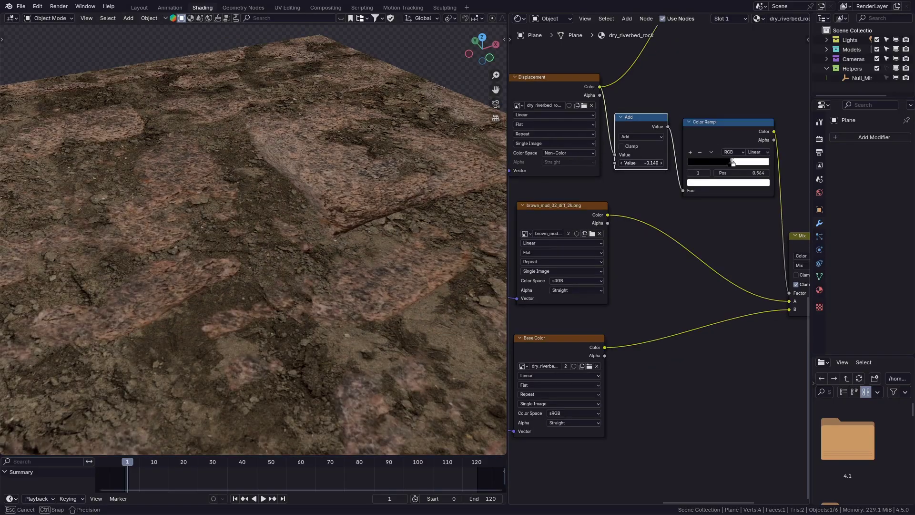
Tighten the mask with the Color Ramp's white stop at 0.564 and set the Add node's value to 0.250
drag(710, 162, 733, 163)
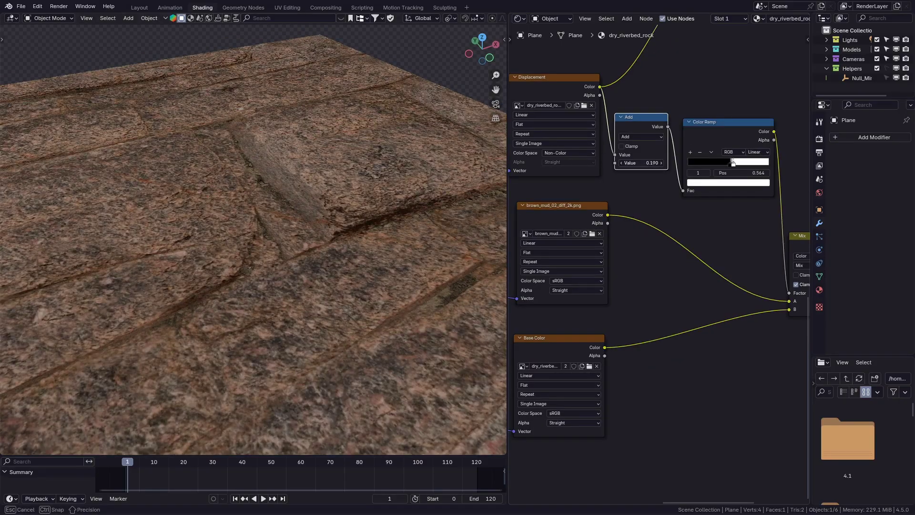
drag(641, 163, 621, 163)
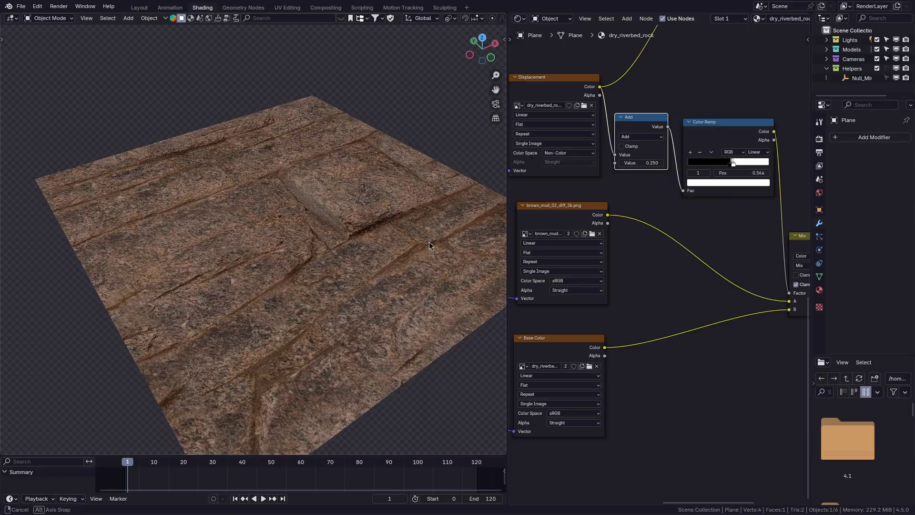
middle_drag(429, 241, 434, 208)
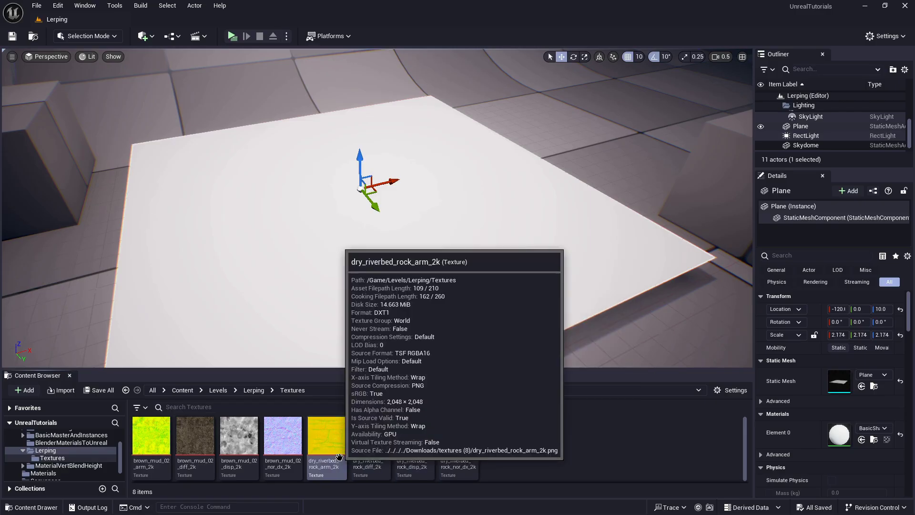
Switch to Unreal Editor and set compression of the brown_mud_02_arm_2k and dry_riverbed_rock_arm_2k textures to Masks (no sRGB)
ctrl+click(151, 436)
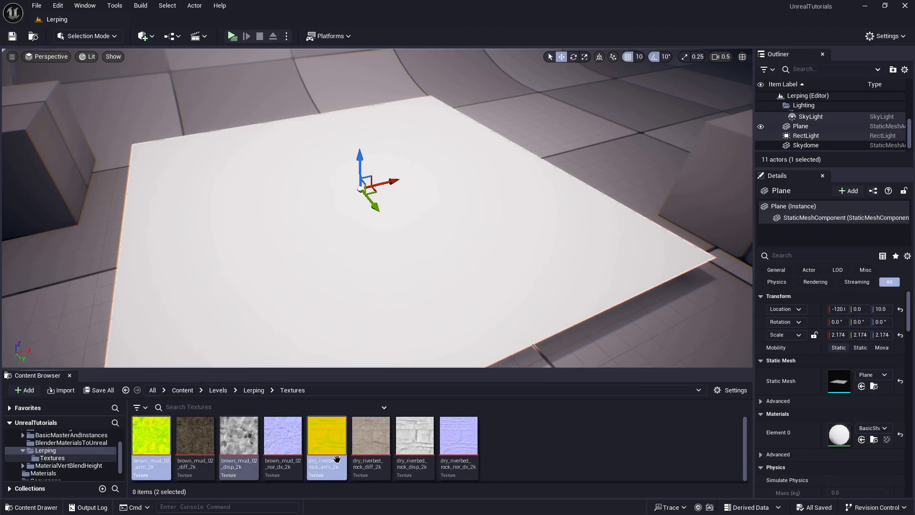
double_click(332, 439)
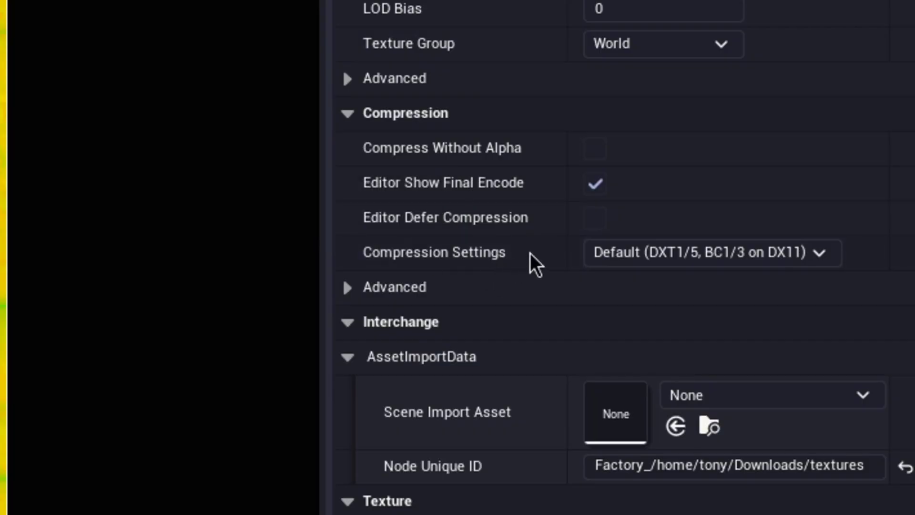
click(676, 253)
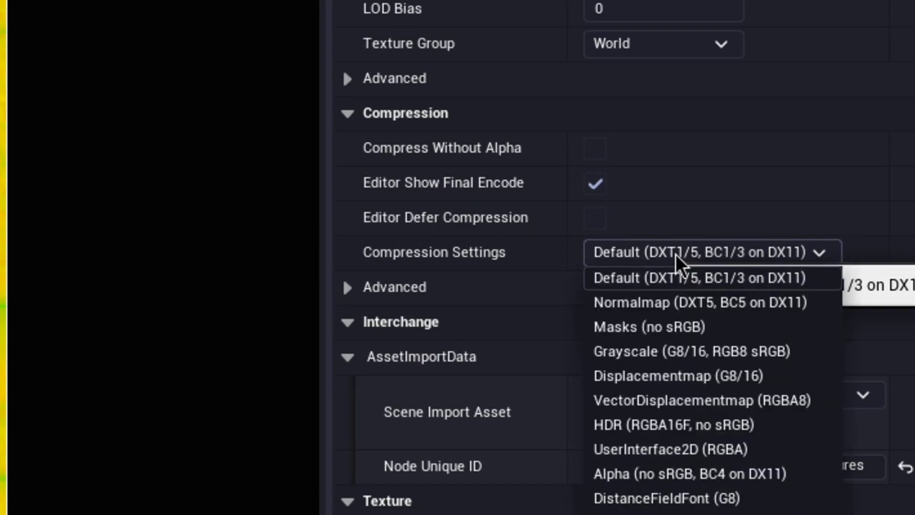
click(676, 327)
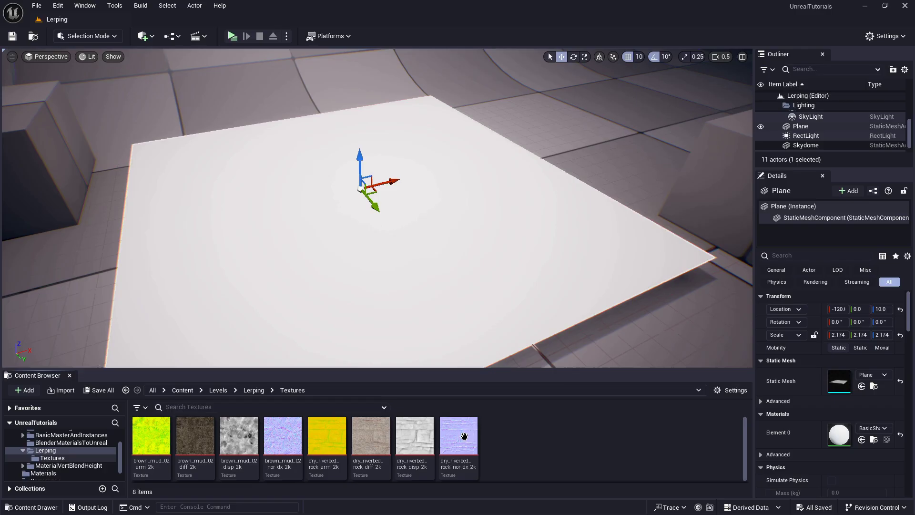
Set the dry_riverbed_rock_disp_2k texture's compression to Grayscale (G8/16, RGB8 sRGB) and turn off sRGB
click(425, 440)
double_click(424, 439)
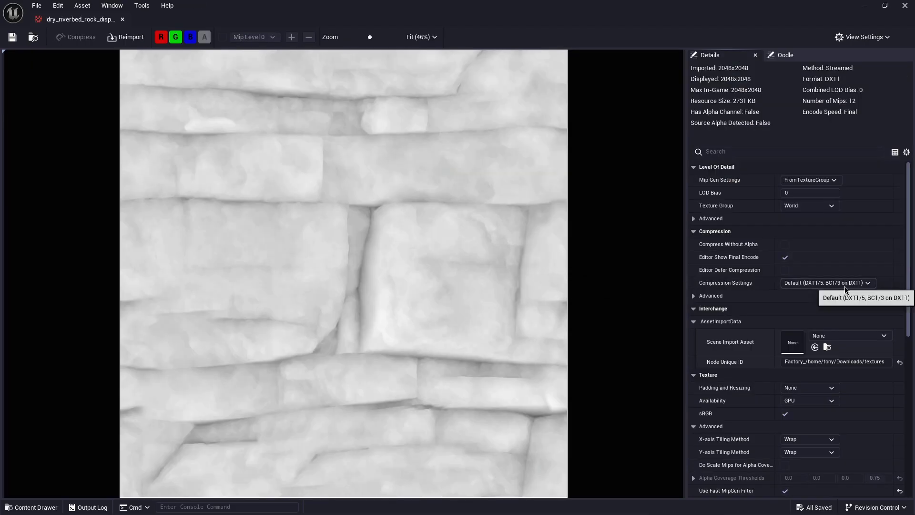
click(827, 284)
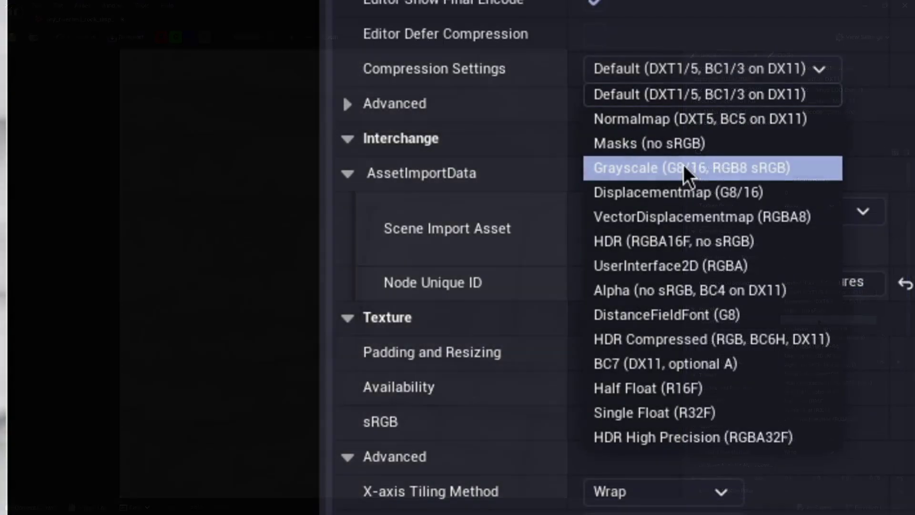
click(691, 167)
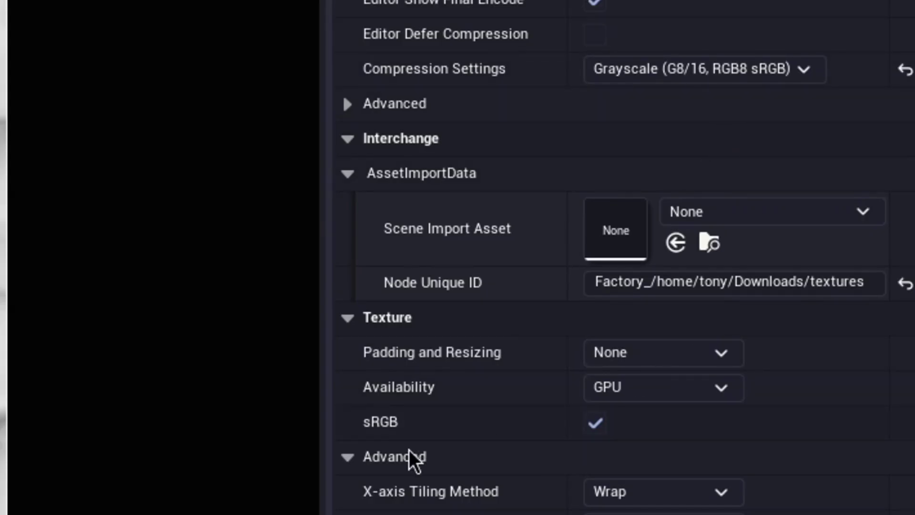
click(597, 427)
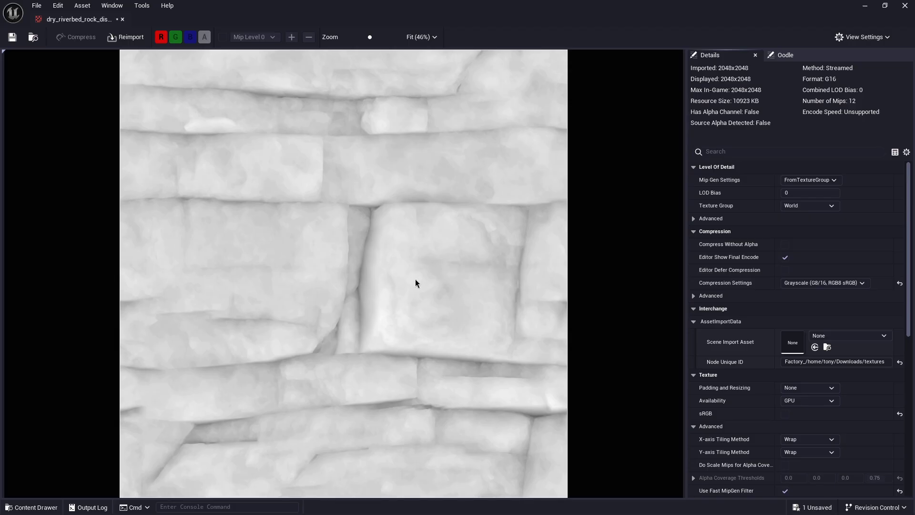
Apply the M_BasicLerp material to the plane and open it for editing
drag(238, 435, 401, 237)
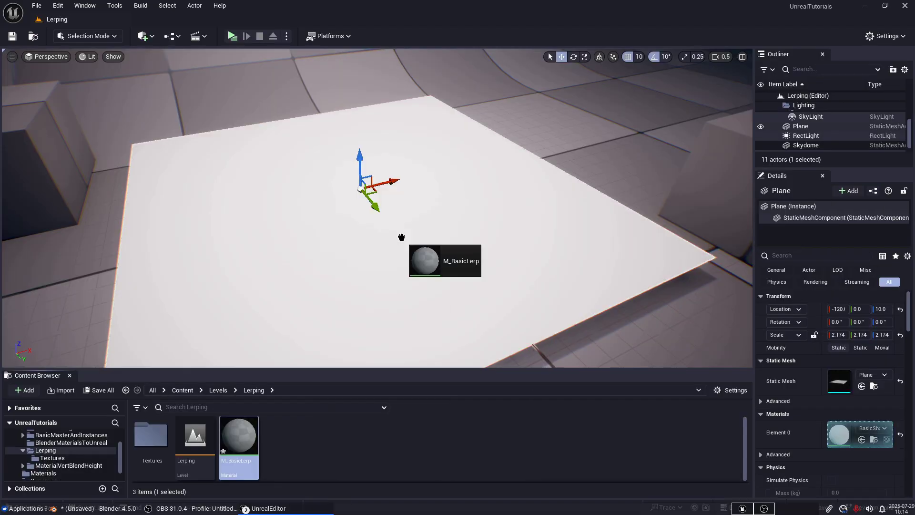
double_click(238, 435)
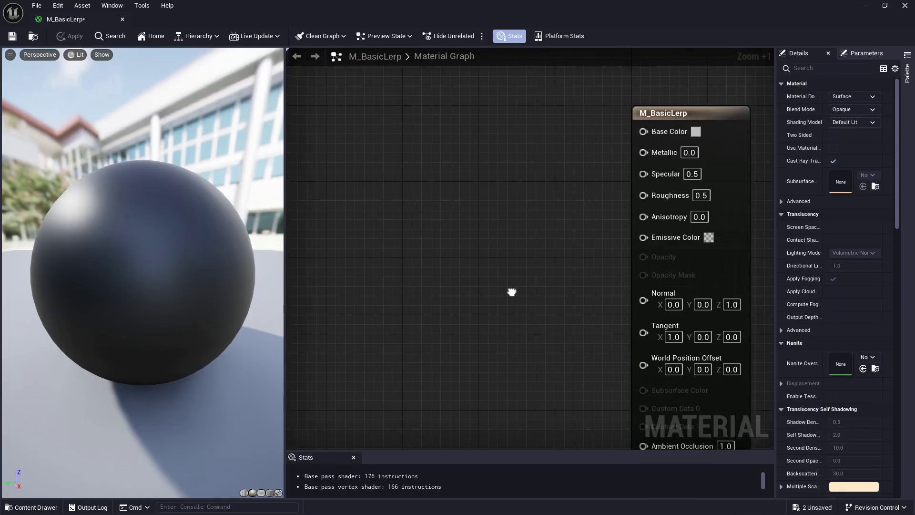
Add a LinearInterpolate node to the M_BasicLerp material graph
right_drag(512, 292, 519, 321)
right_click(487, 161)
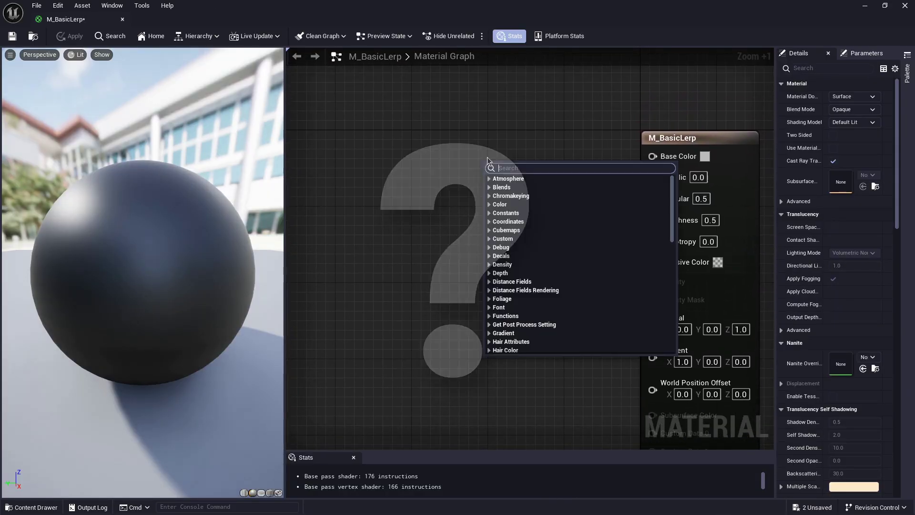
text(linear)
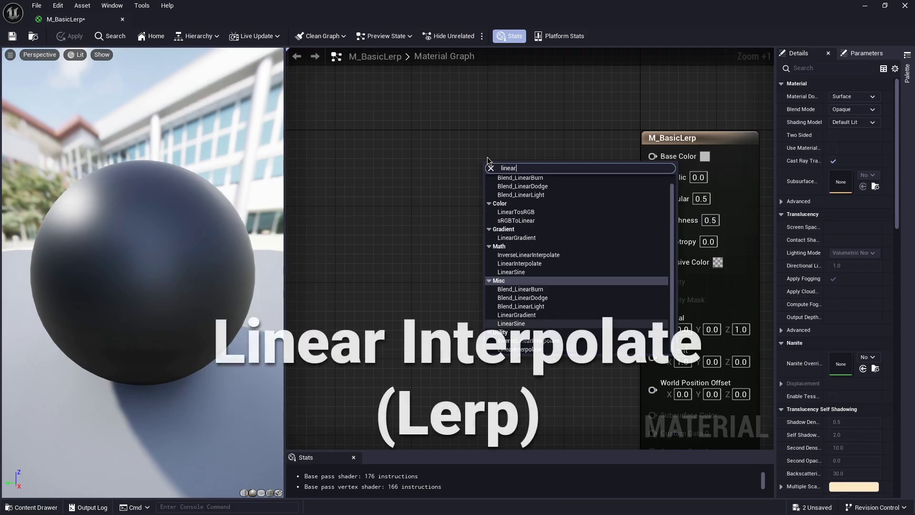
text(inter)
click(528, 197)
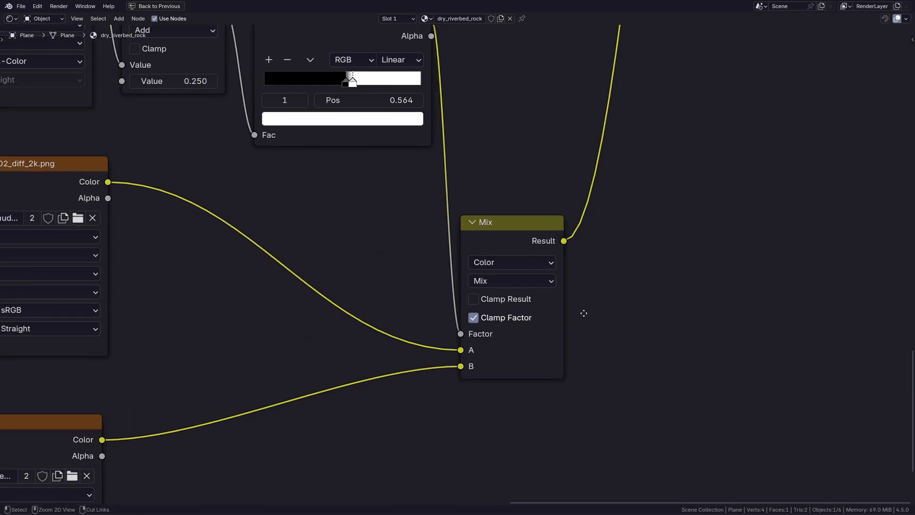
Switch to Blender and examine the Mix node's Factor, A and B inputs and its Result output for comparison
ctrl+middle_drag(582, 312, 515, 149)
click(572, 193)
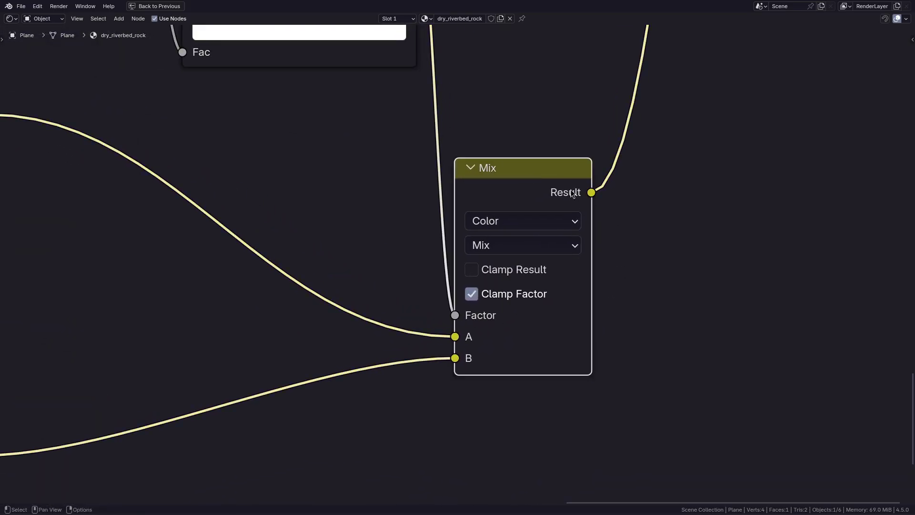
scroll(662, 245, down, 5)
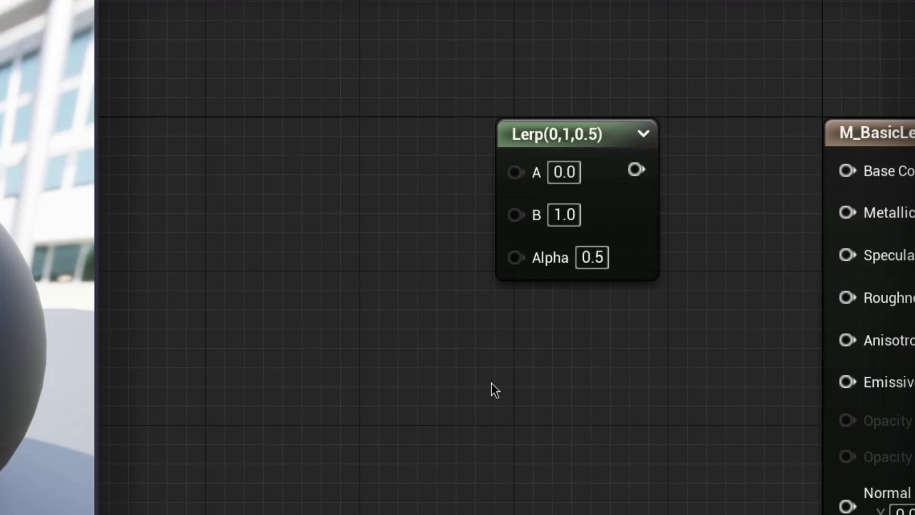
Switch back to Unreal Editor and add a green color parameter named 01 connected to the Lerp node's A input
right_drag(493, 389, 619, 428)
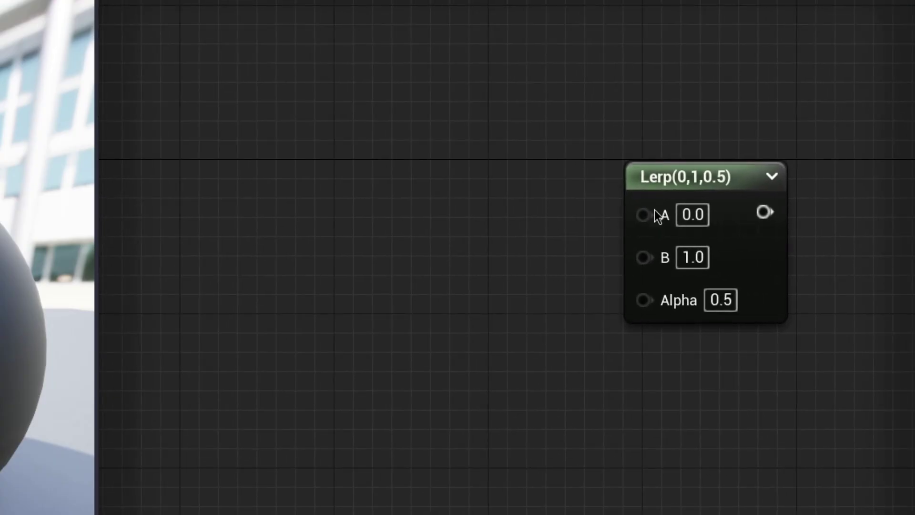
click(357, 144)
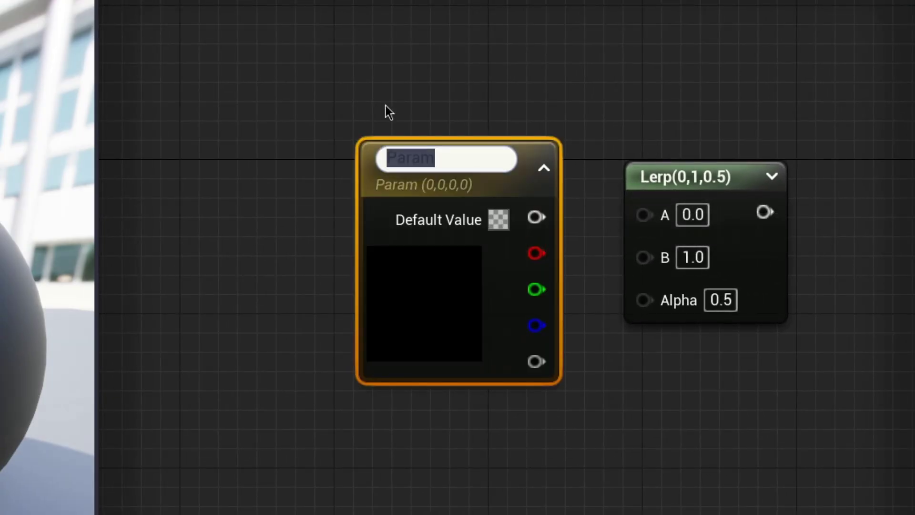
text(01)
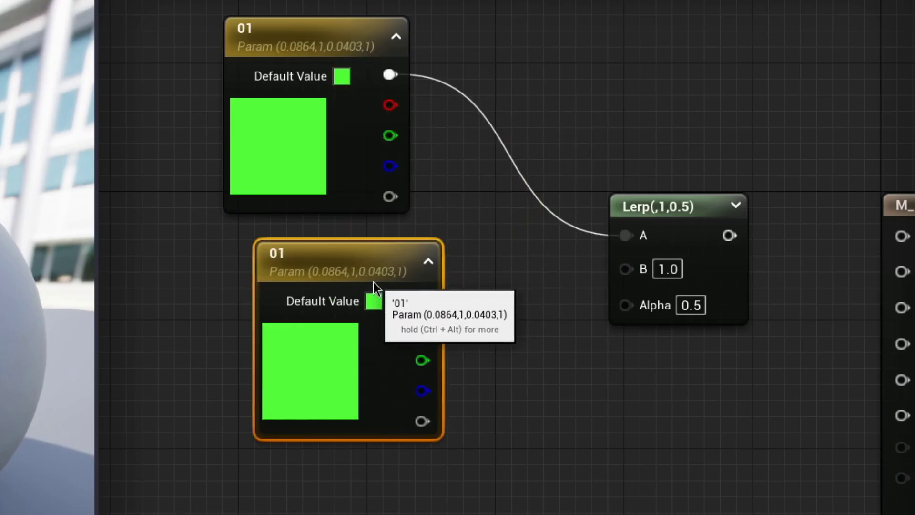
Feed a duplicate color parameter, named 02 and colored red, into the Lerp's B input and connect the Lerp to Base Color
drag(373, 285, 333, 292)
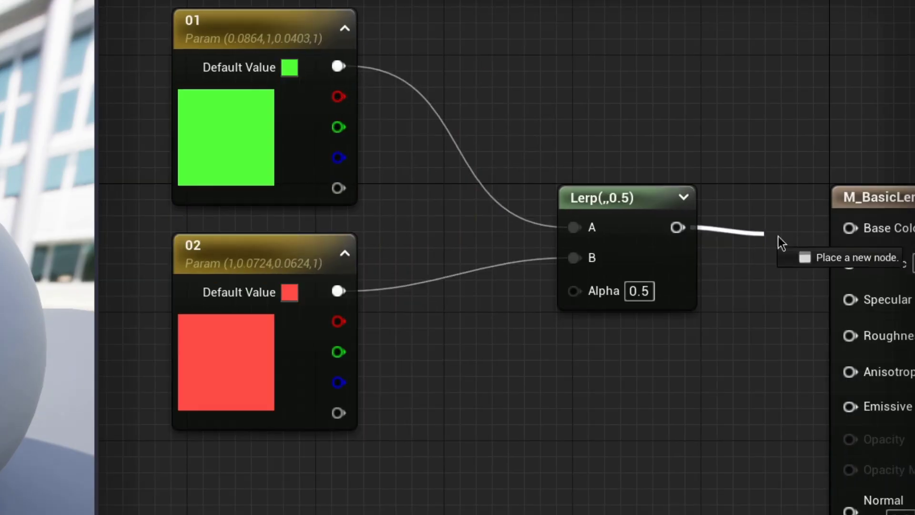
drag(779, 238, 851, 228)
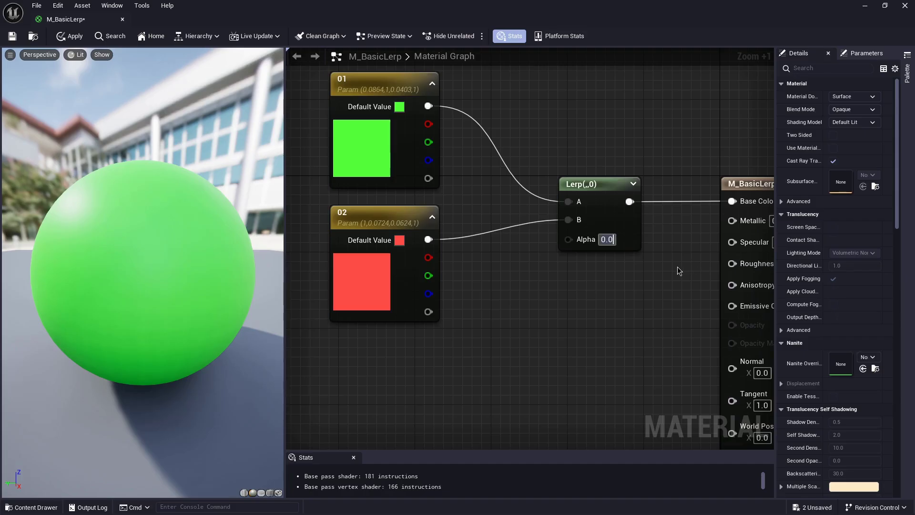
Set the Lerp node's Alpha to 1.0
key(BackSpace)
key(BackSpace)
key(BackSpace)
text(1.0)
key(Return)
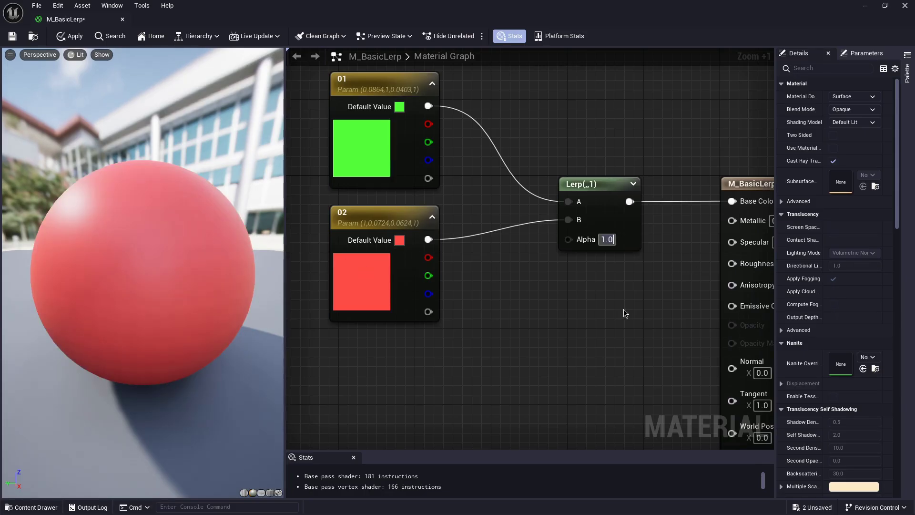
Connect a scalar parameter named Mix to the Lerp node's Alpha input
scroll(626, 313, up, 6)
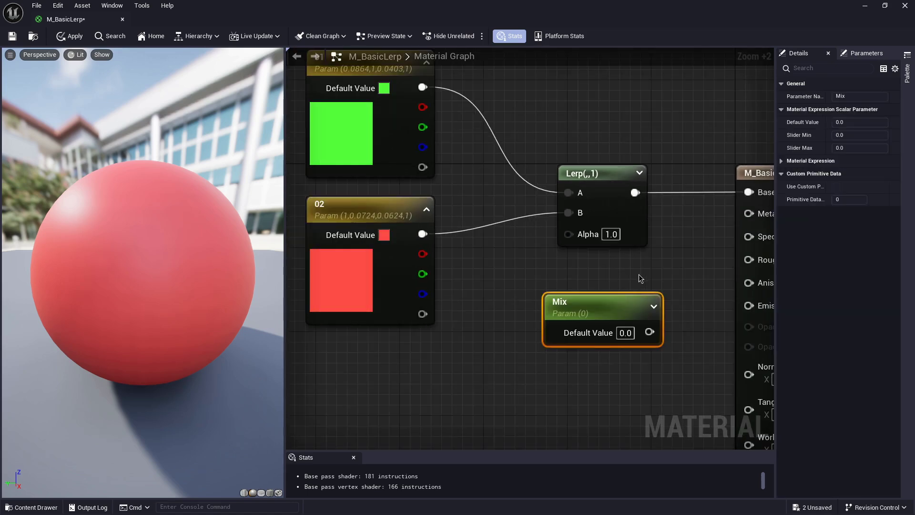
drag(650, 332, 568, 232)
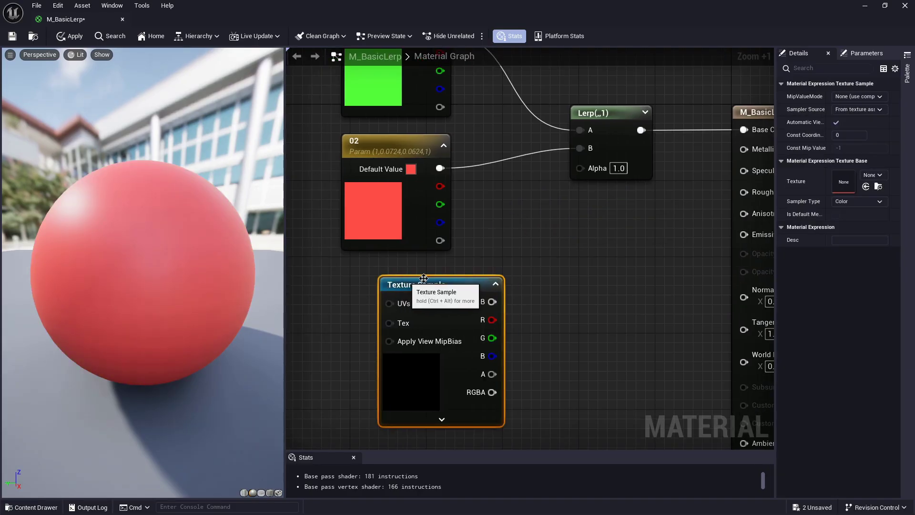
Assign the TilingNoise05 texture to the Texture Sample, connect its R output to the Lerp's Alpha, and inspect the plane in the level
click(876, 177)
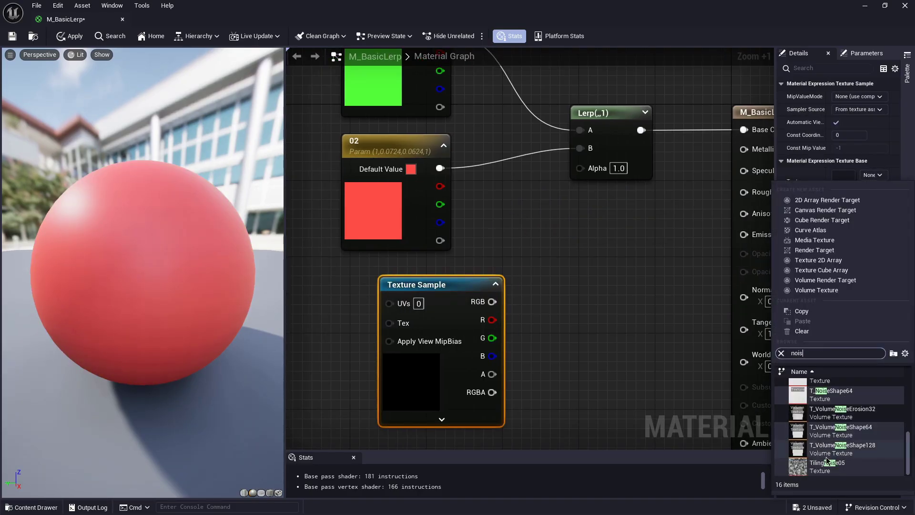
click(827, 463)
drag(492, 320, 580, 168)
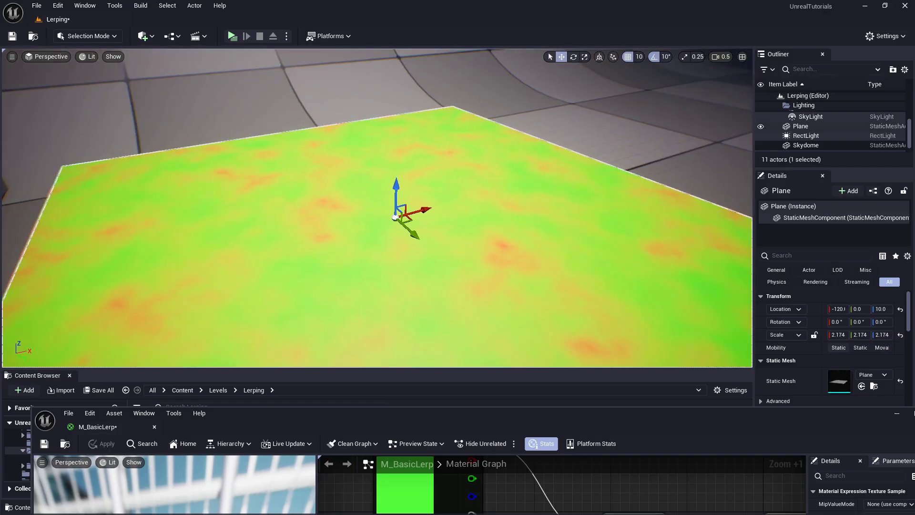
right_drag(377, 208, 477, 267)
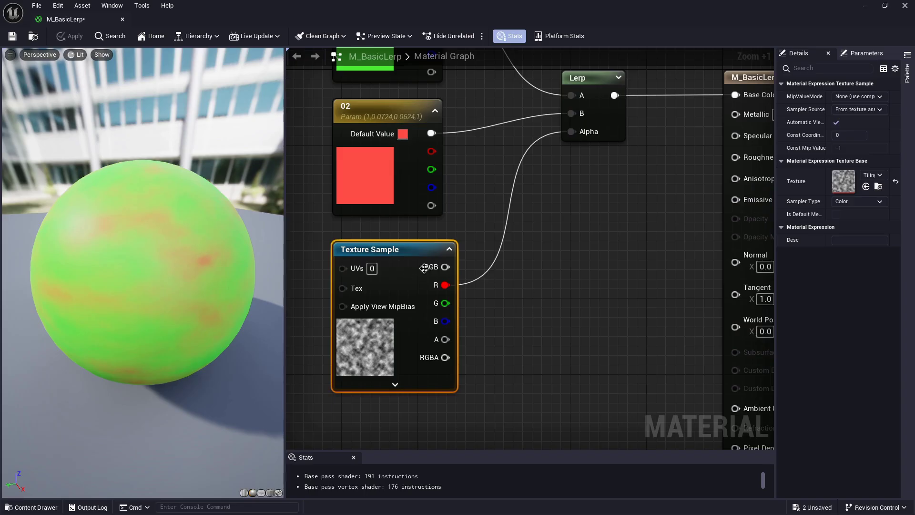
Insert a Multiply node between the noise texture's R output and the Lerp's Alpha, with a scalar parameter named Multiplier feeding B
right_drag(594, 263, 553, 265)
scroll(576, 284, up, 1)
right_drag(577, 327, 580, 283)
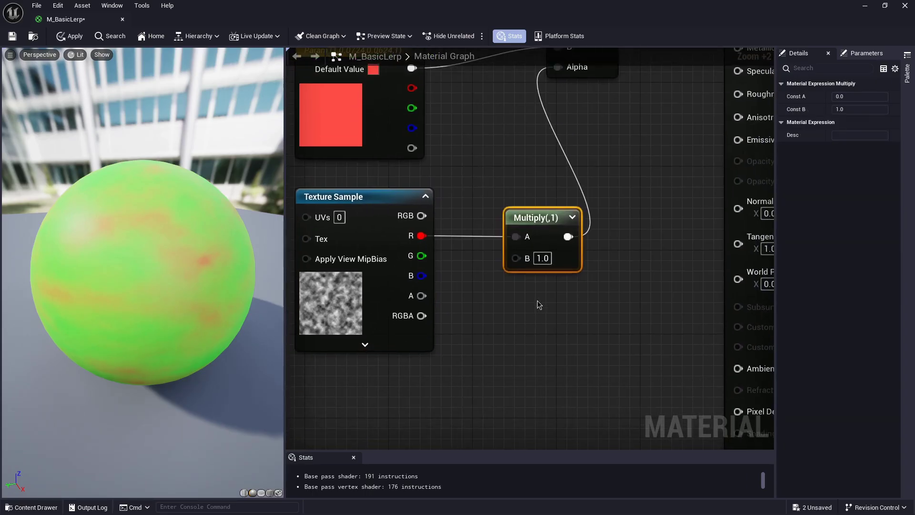
click(508, 308)
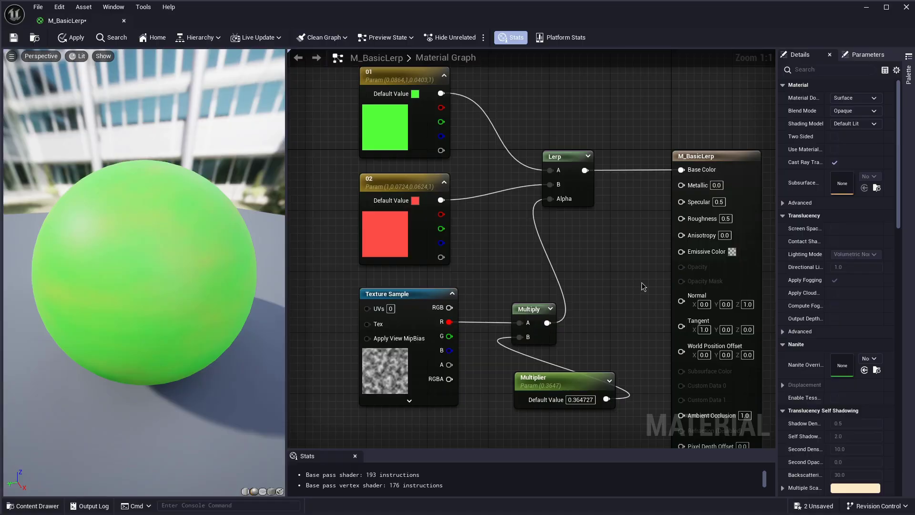
right_drag(622, 306, 632, 308)
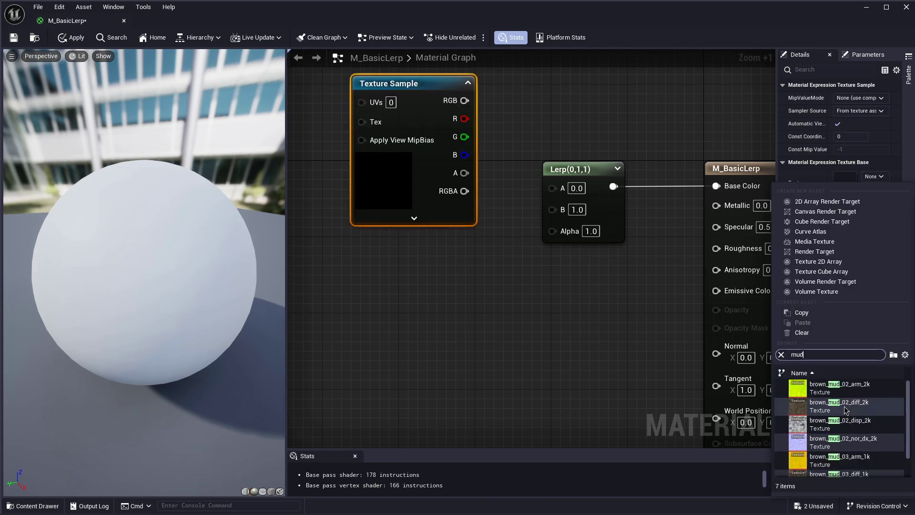
Replace the color inputs with Texture Samples, using brown_mud_02_diff_2k for the Lerp's A and rock_wall_10_diff_1k for its B
double_click(850, 405)
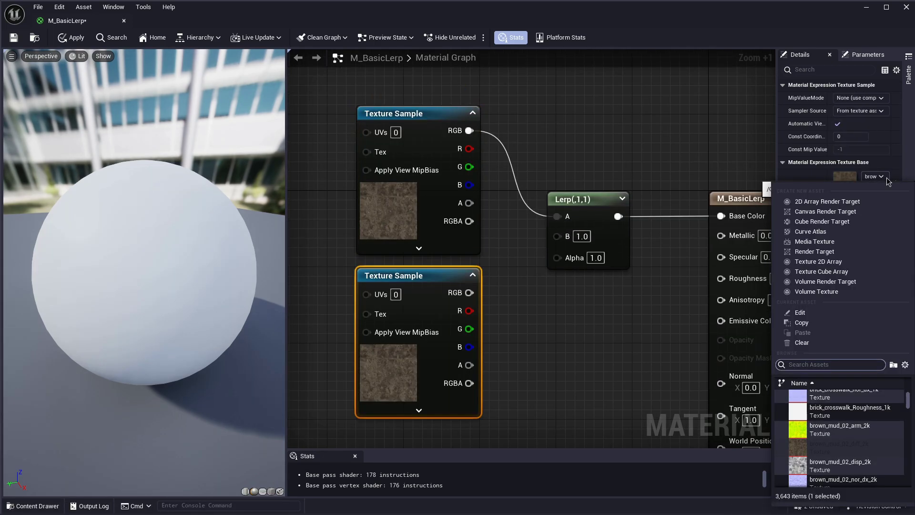
text(k)
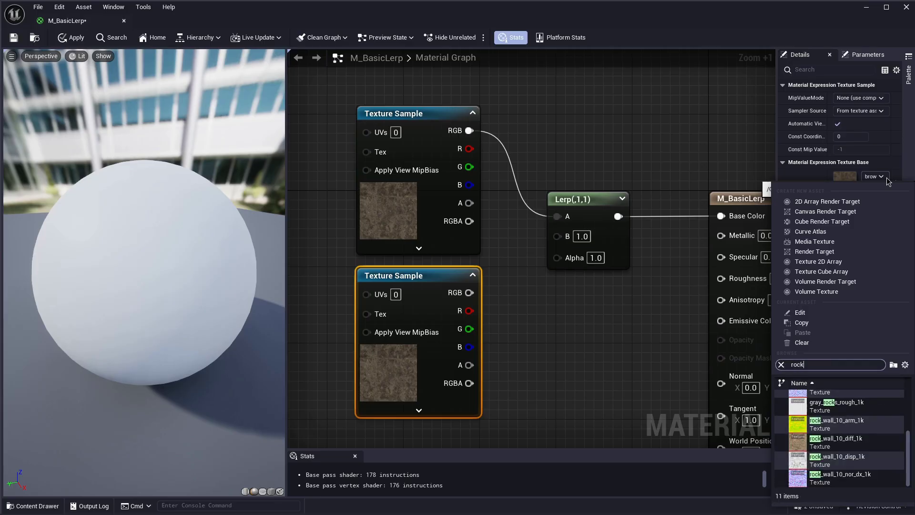
double_click(837, 439)
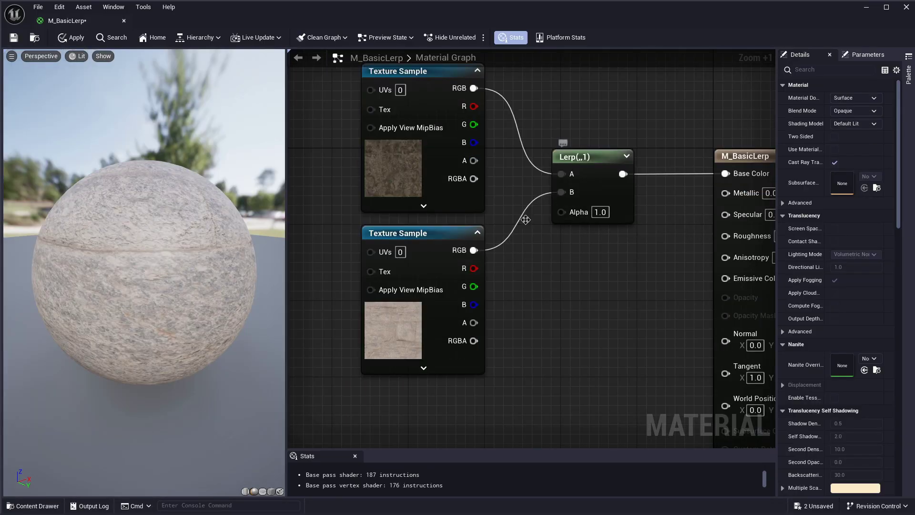
Add a third Texture Sample using the grayscale stone-wall texture and connect its R output to the Lerp's Alpha
right_drag(590, 335, 599, 235)
right_drag(421, 325, 449, 299)
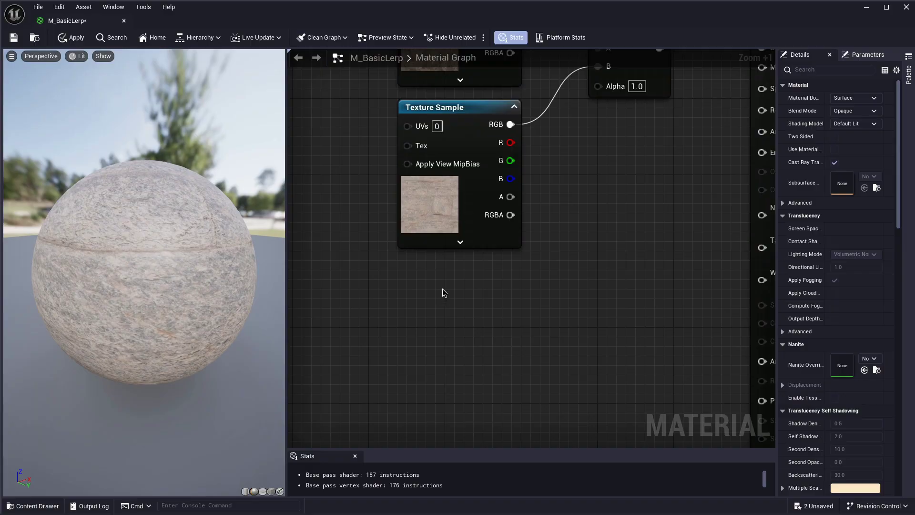
key(t)
click(442, 288)
drag(477, 296, 432, 270)
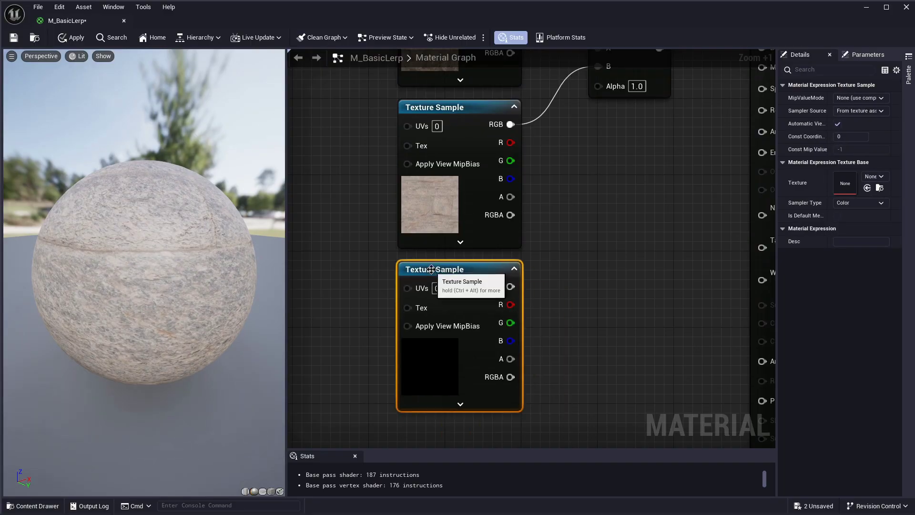
click(875, 177)
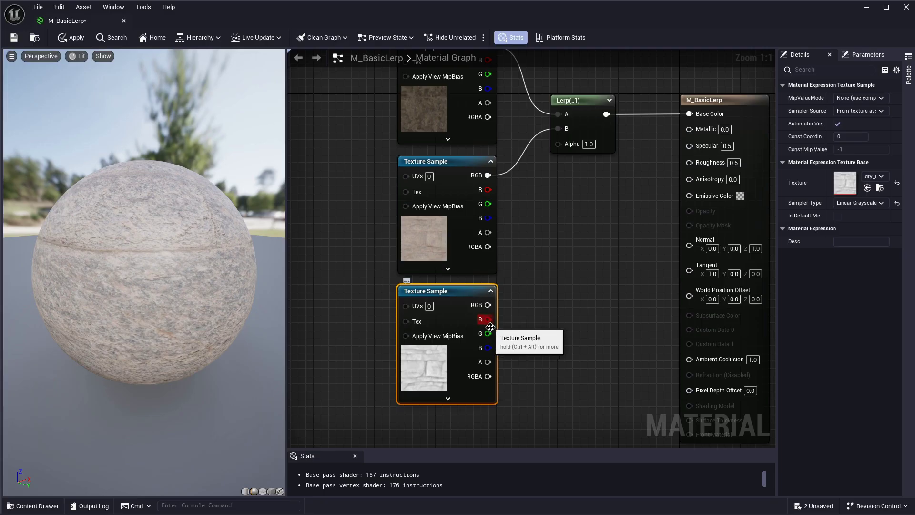
drag(485, 319, 559, 144)
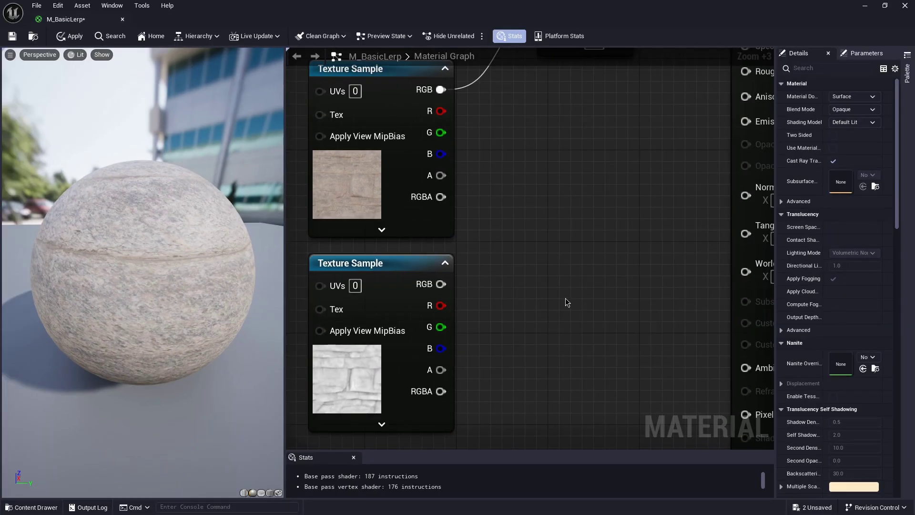
Route the grayscale texture's R output through a Multiply node with the Multiplier parameter into the Lerp's Alpha, and apply the material
click(548, 305)
drag(441, 306, 549, 328)
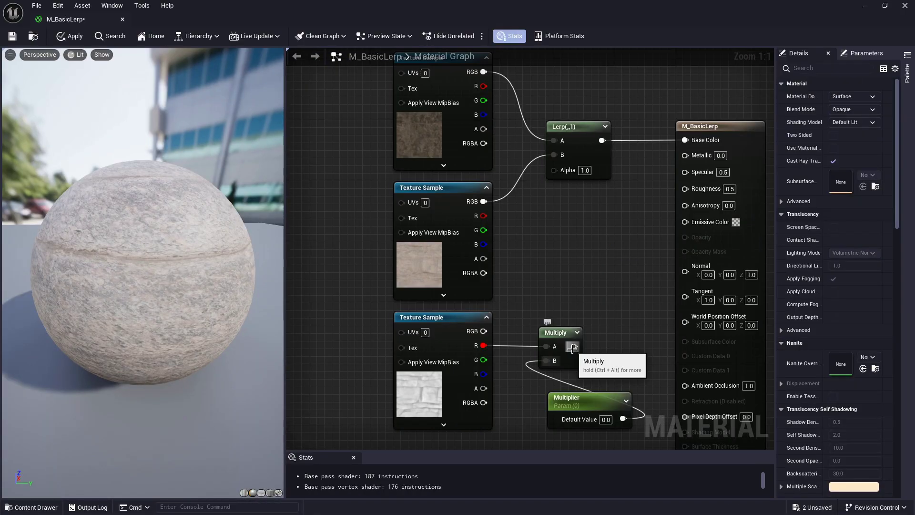
drag(574, 346, 554, 170)
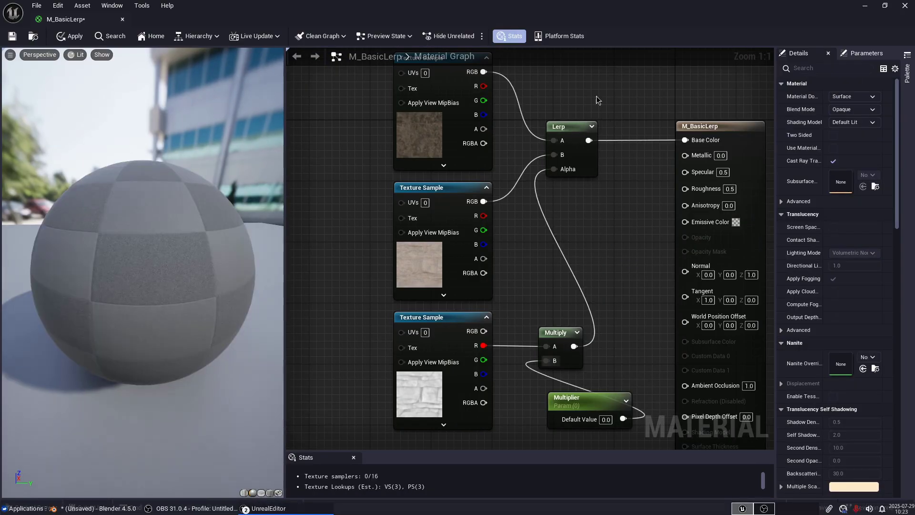
click(74, 36)
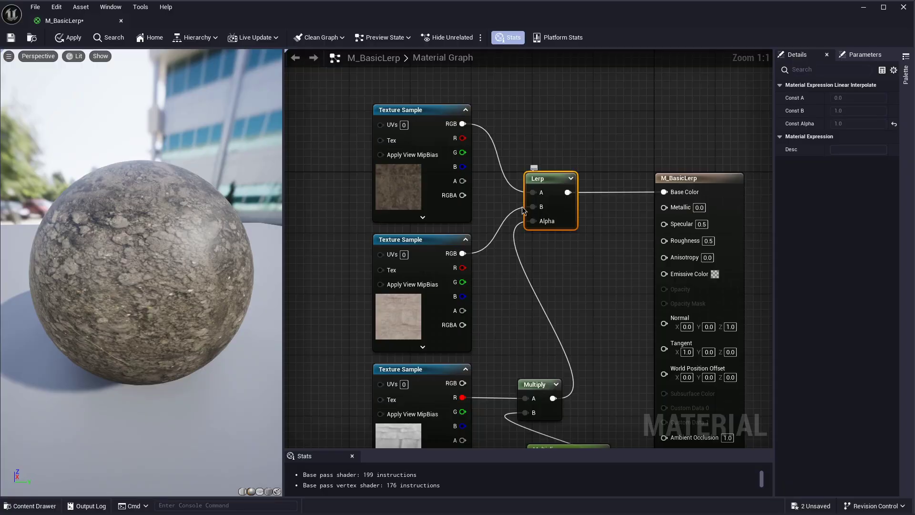
Raise the Multiplier parameter's default value to about 9.1 and inspect the blend on the preview sphere
scroll(618, 282, up, 5)
scroll(640, 279, down, 2)
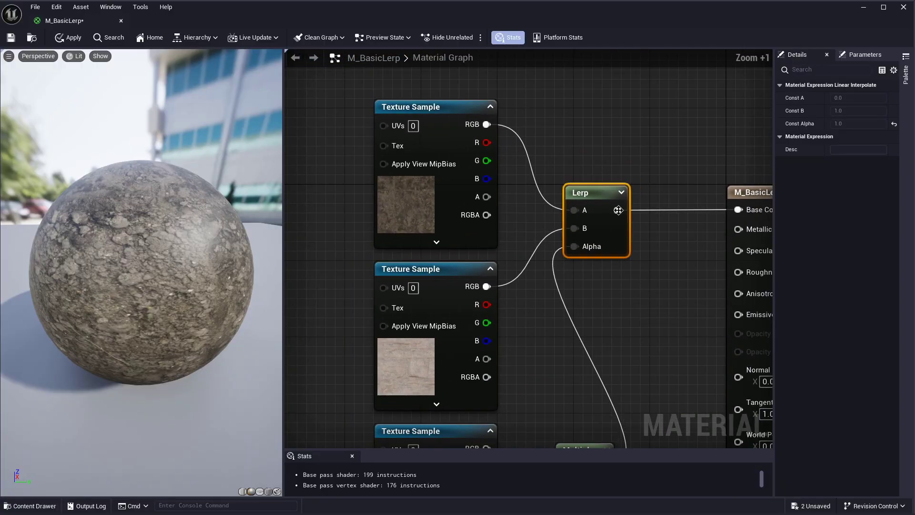
click(674, 282)
scroll(540, 217, up, 6)
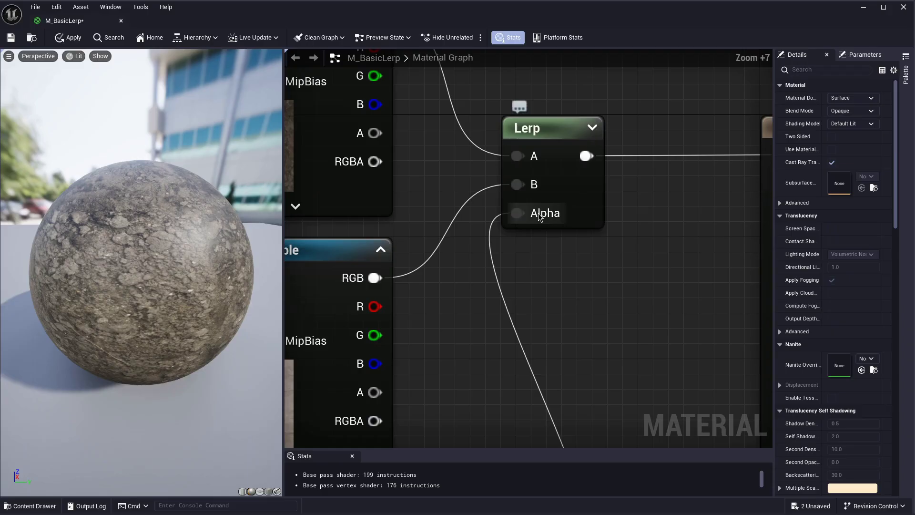
scroll(547, 214, down, 7)
scroll(556, 292, up, 3)
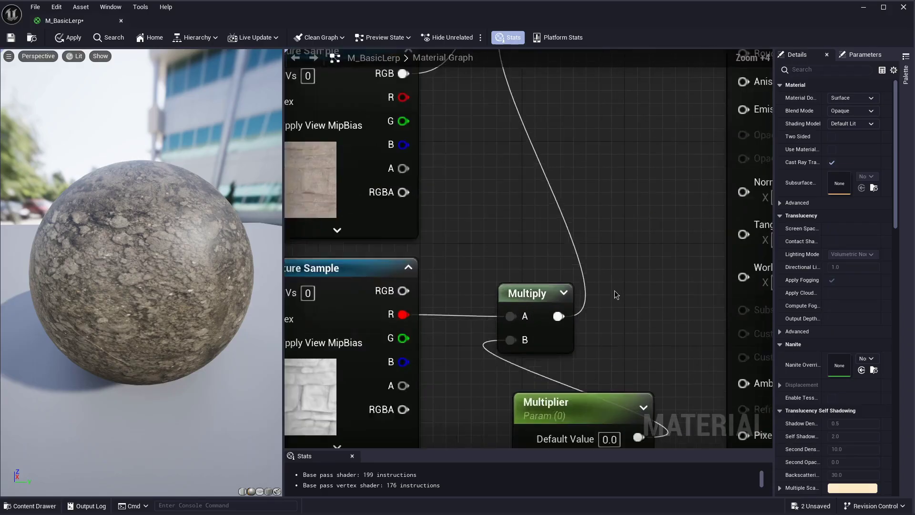
drag(611, 437, 619, 437)
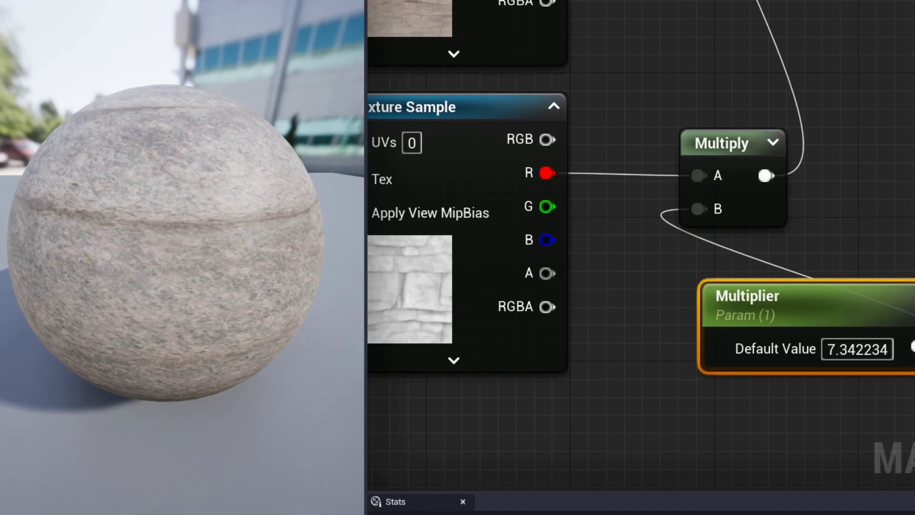
drag(180, 231, 224, 233)
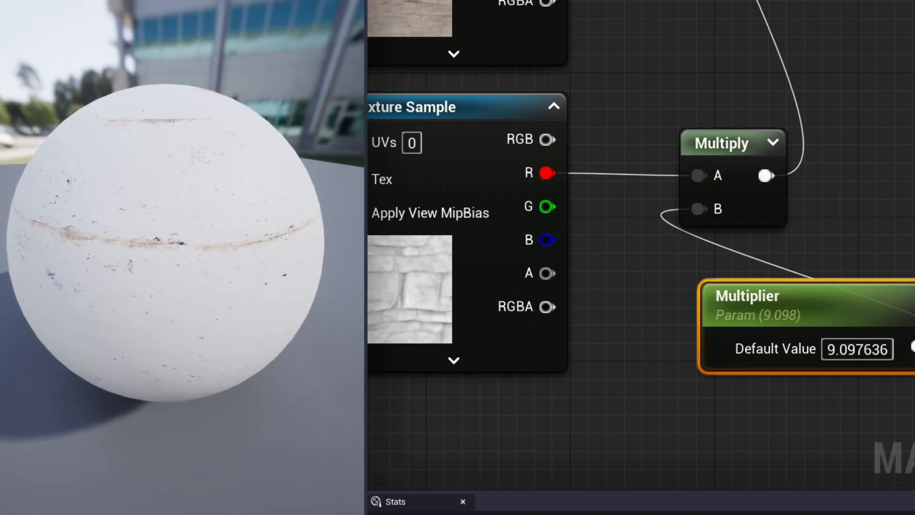
Insert a Saturate node between the Multiply output and the Lerp's Alpha input
scroll(833, 122, down, 2)
right_drag(833, 122, 818, 276)
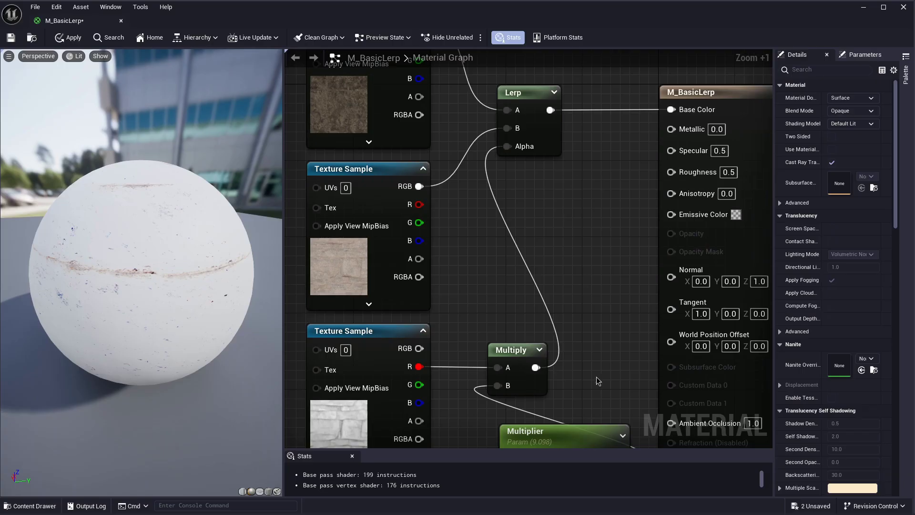
alt+click(534, 366)
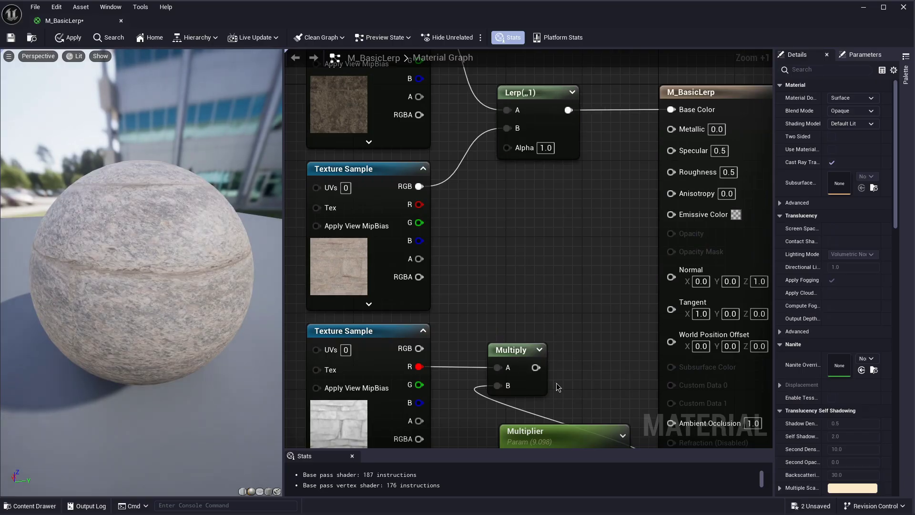
drag(535, 368, 524, 286)
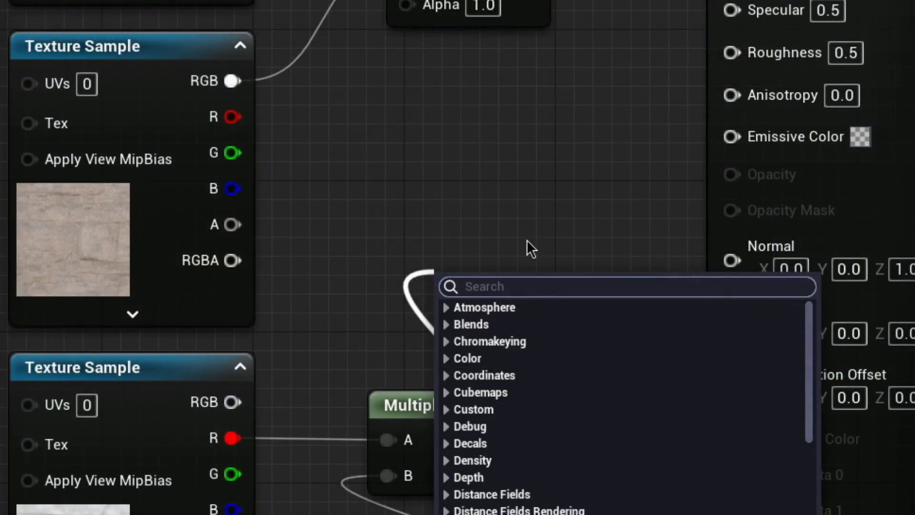
text(satura)
key(Return)
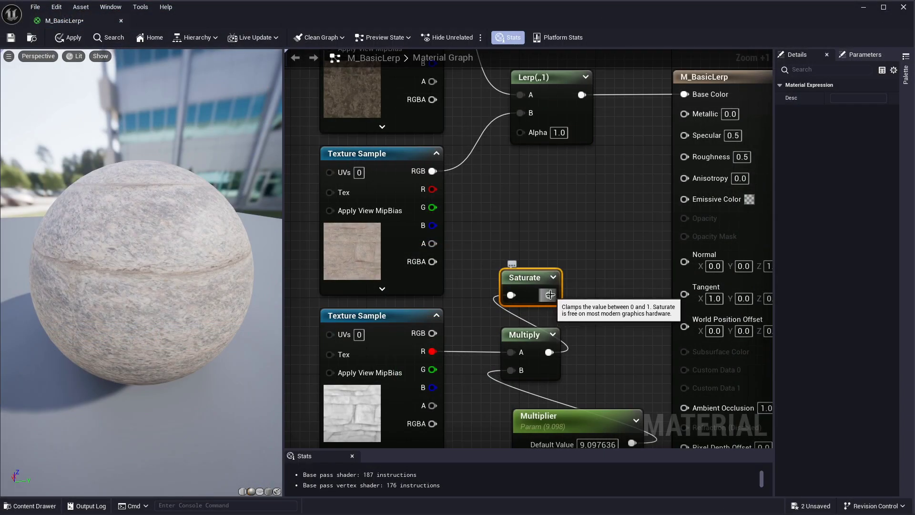
drag(550, 295, 524, 137)
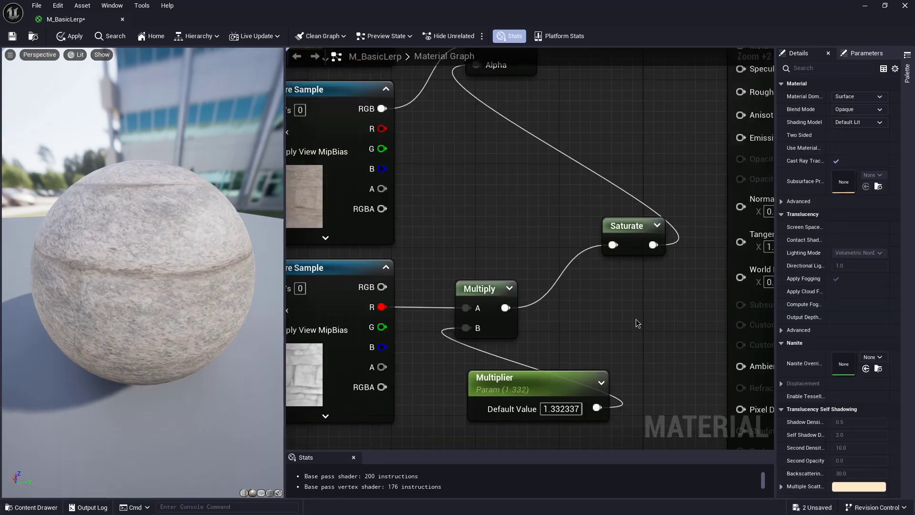
Disconnect Multiply from Saturate and feed the Multiply output into the Base input of a new Power node
alt+click(506, 306)
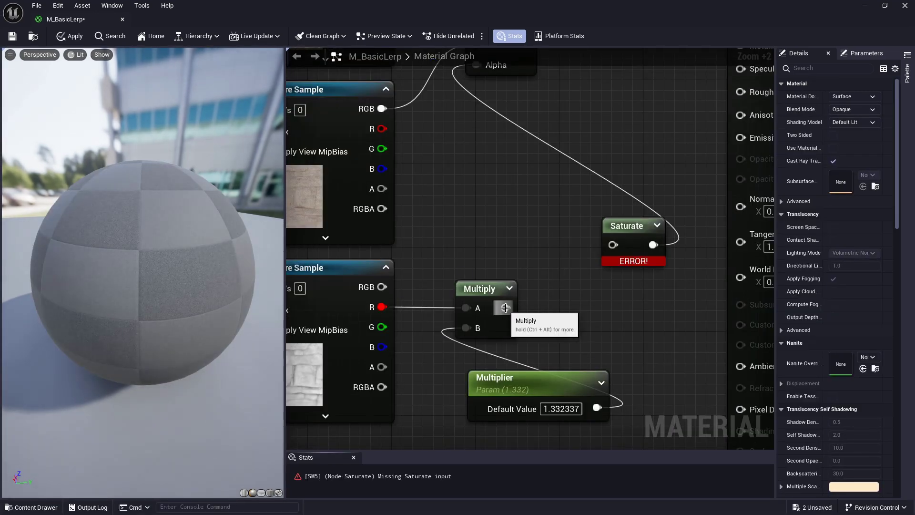
drag(506, 308, 566, 284)
text(sat)
key(Escape)
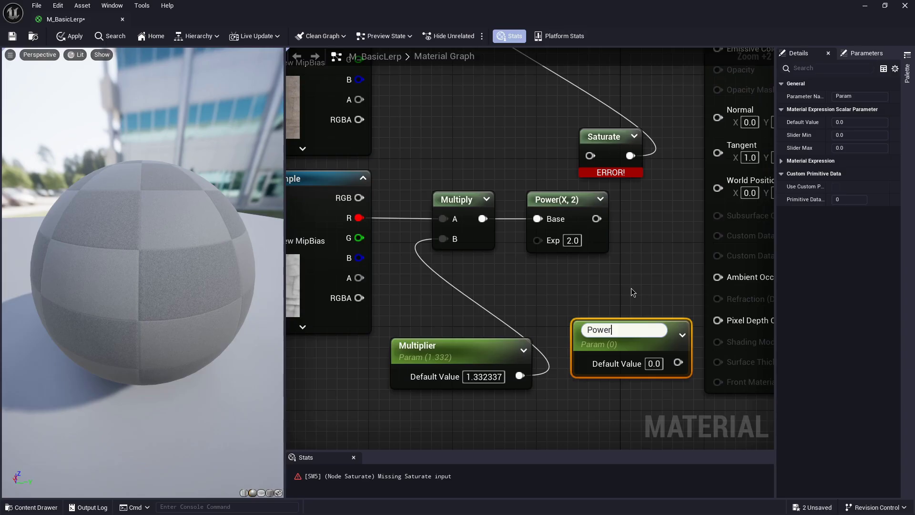
Drive the Power node's Exp with a scalar parameter named Power, set to about 5.36, and connect the node to Saturate
key(Return)
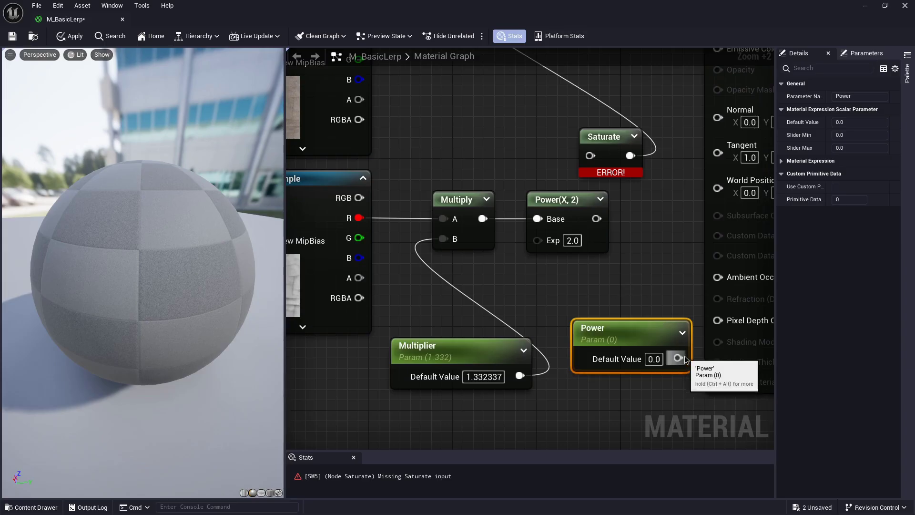
drag(553, 244, 554, 245)
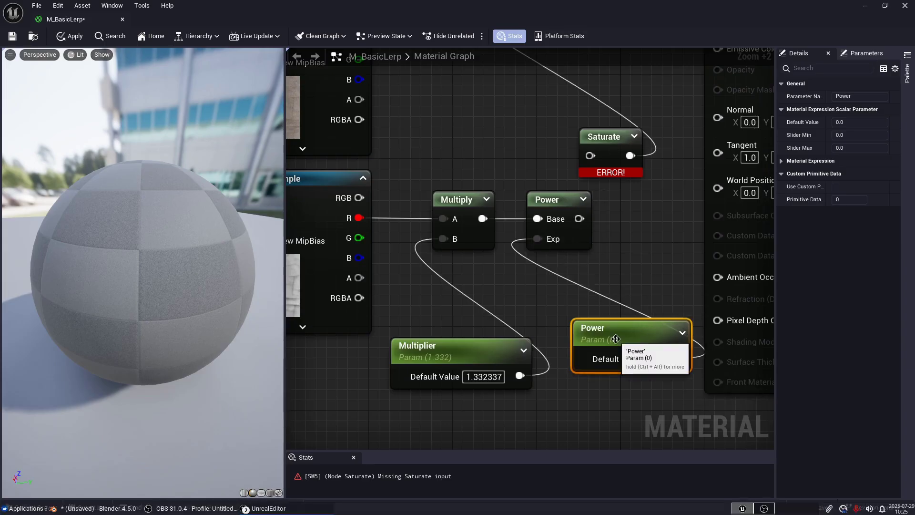
drag(616, 339, 602, 356)
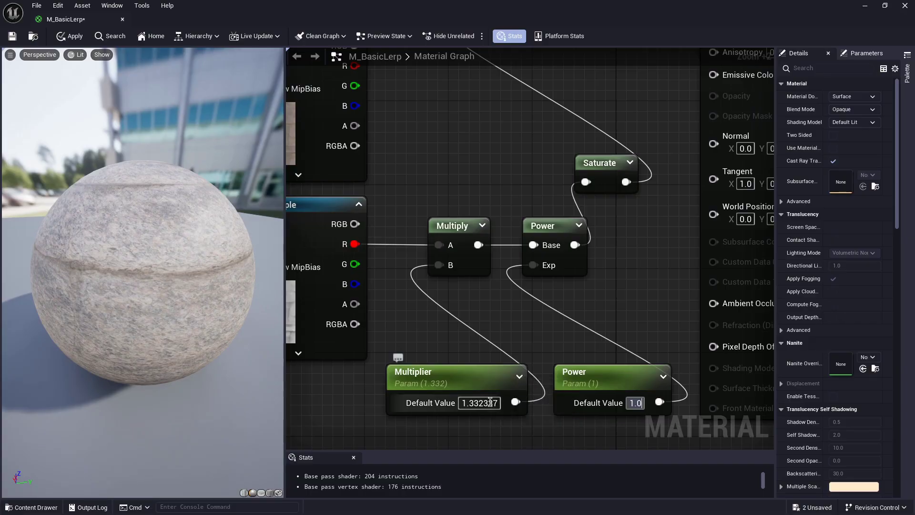
key(ctrl+z)
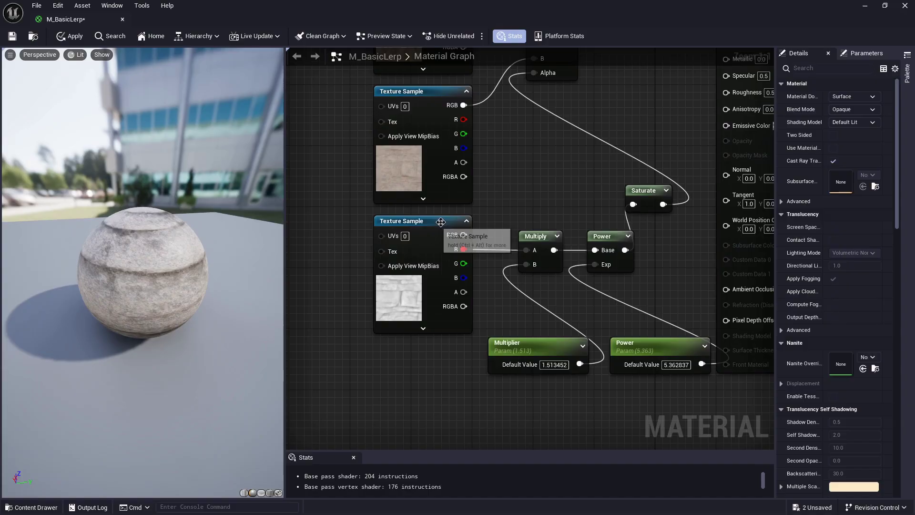
Make room beside the grayscale texture and insert an Add node between its R output and the Multiply node's A input
drag(441, 222, 343, 220)
right_drag(485, 235, 523, 225)
scroll(480, 222, up, 4)
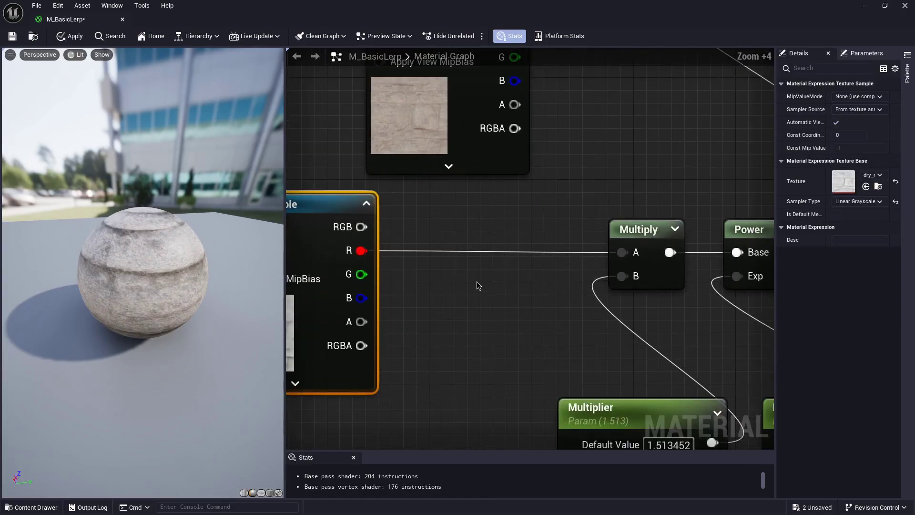
click(475, 276)
drag(365, 249, 486, 305)
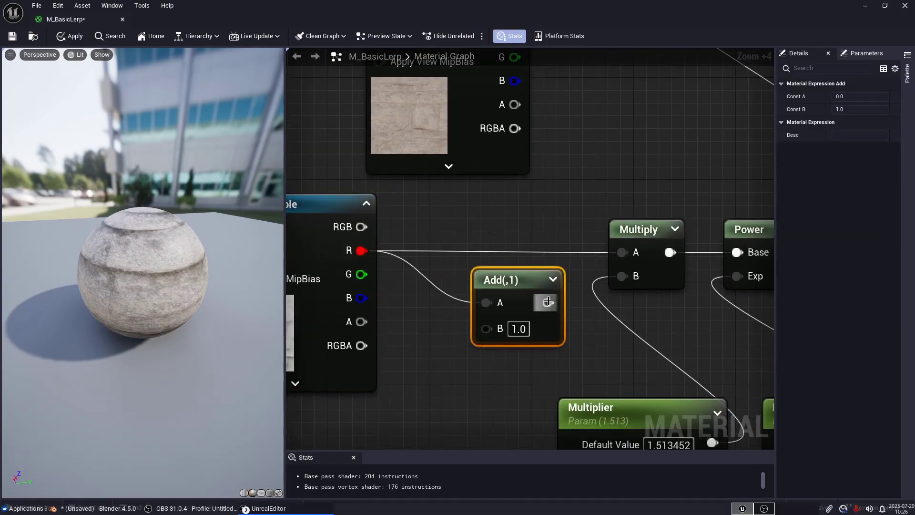
drag(548, 303, 622, 252)
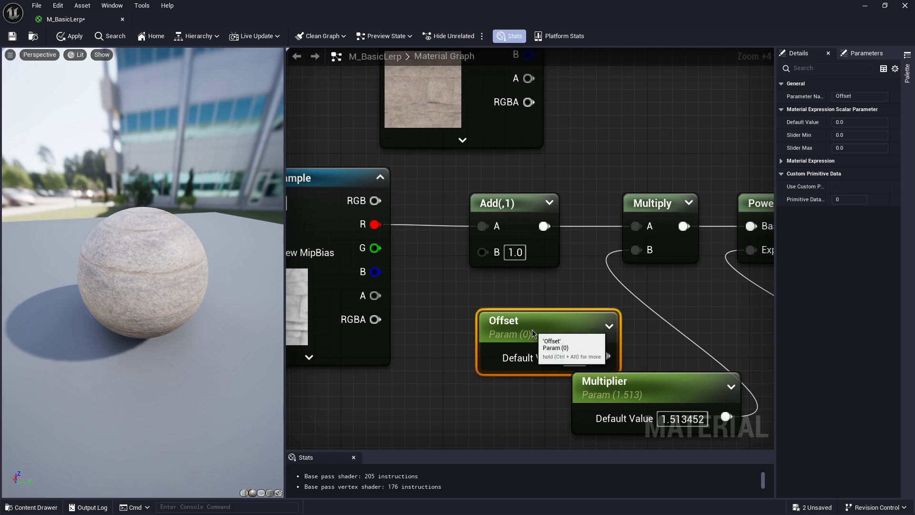
Place the Offset parameter below the Add node, connect it to the Add node's B input and apply the material
drag(533, 332, 498, 303)
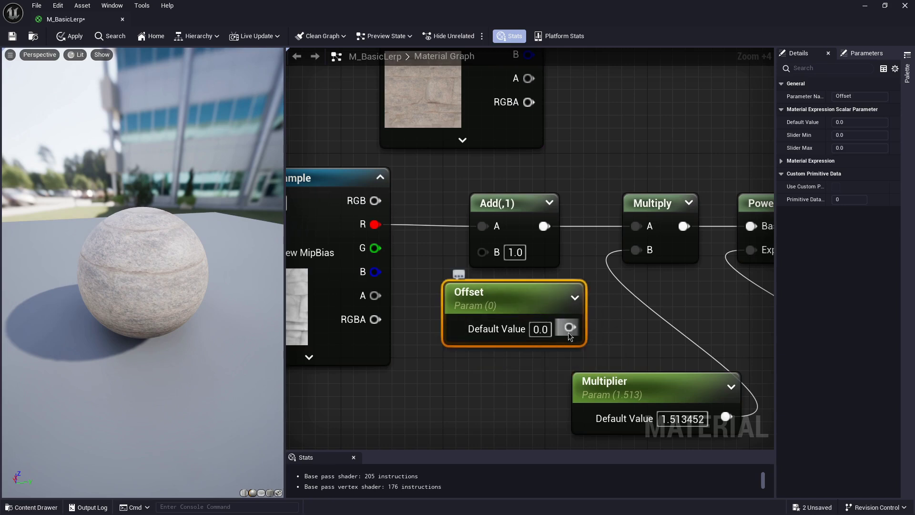
drag(569, 333, 514, 288)
drag(487, 254, 486, 253)
scroll(486, 253, down, 3)
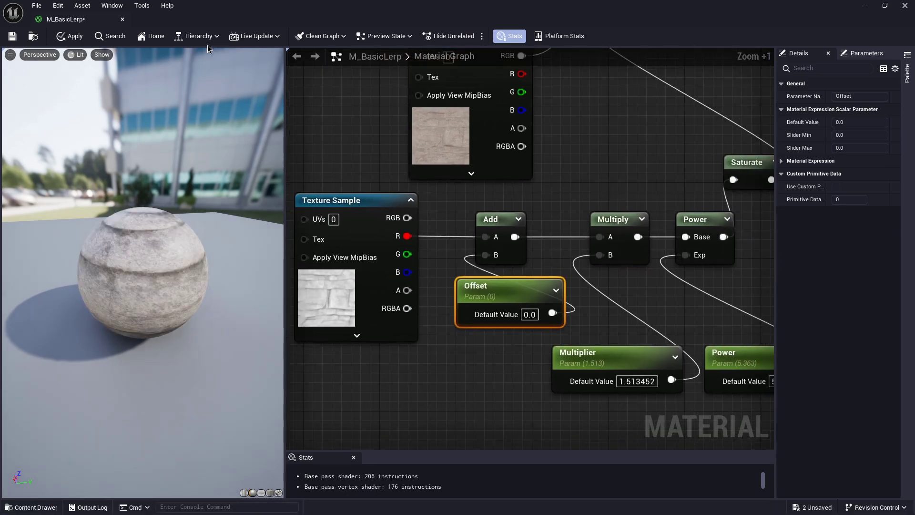
click(74, 37)
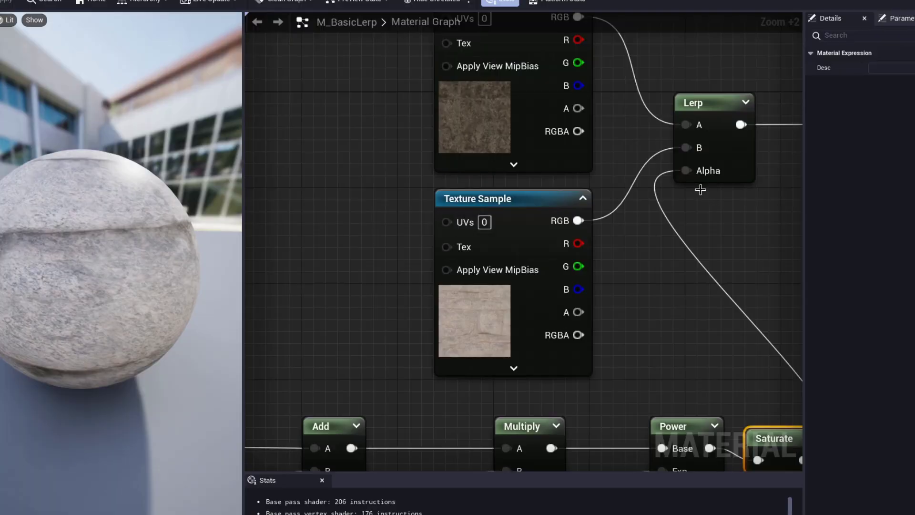
Arrange the mask nodes from the grayscale texture to Saturate inside a comment titled Height blend
scroll(676, 333, down, 3)
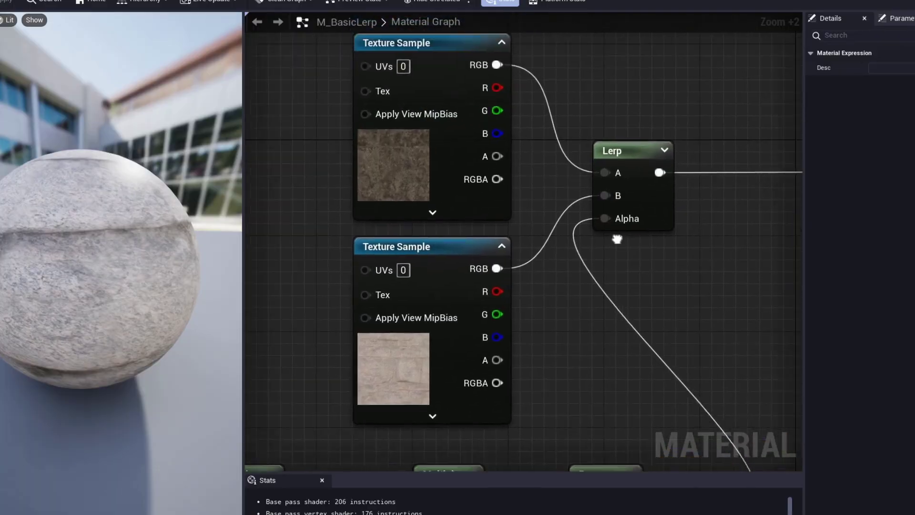
scroll(667, 286, down, 1)
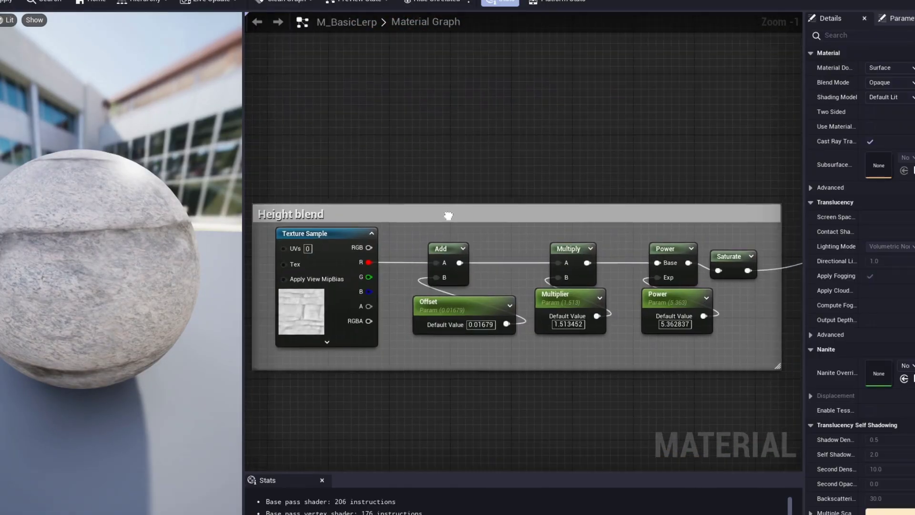
scroll(479, 189, down, 1)
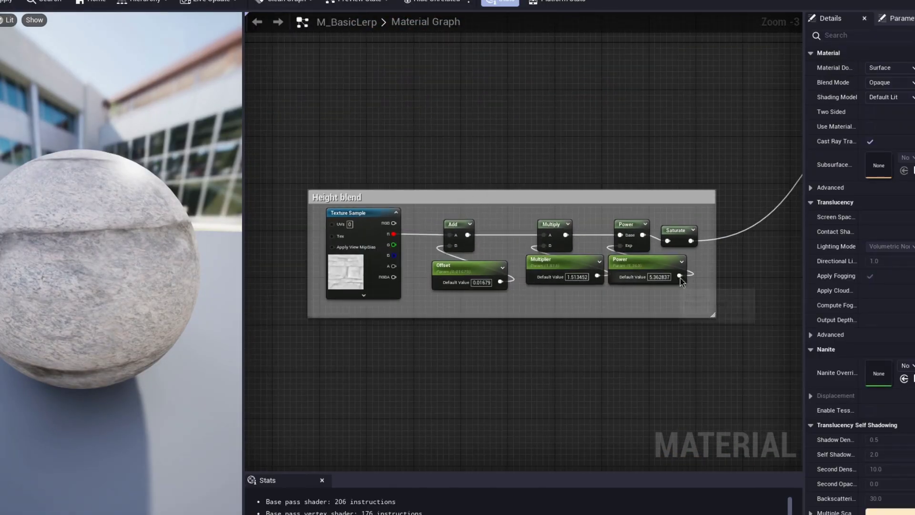
scroll(672, 324, down, 2)
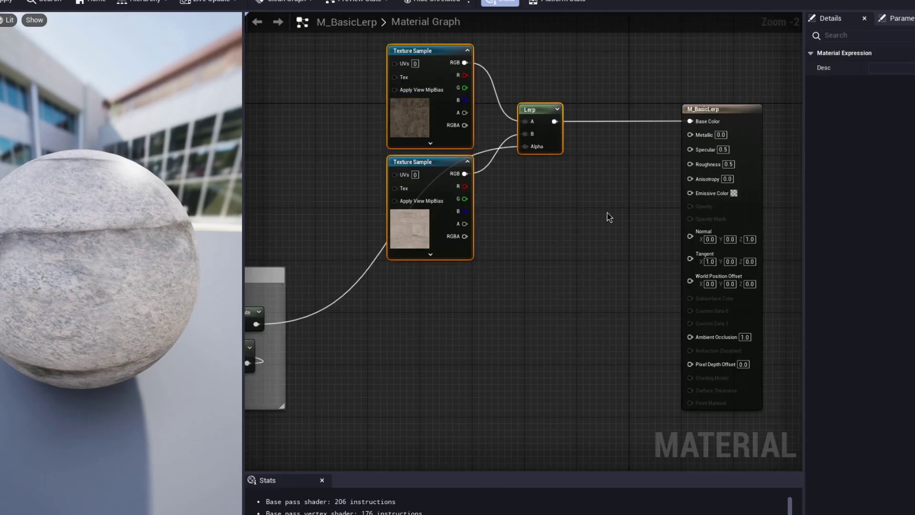
Duplicate the two color texture samples and their Lerp below the originals, assigning brown_mud_02_arm_2k and the dry_riverbed_rock_arm texture to the copies
key(ctrl+v)
drag(613, 185, 433, 318)
right_drag(564, 286, 565, 193)
scroll(479, 197, up, 2)
right_drag(614, 221, 635, 193)
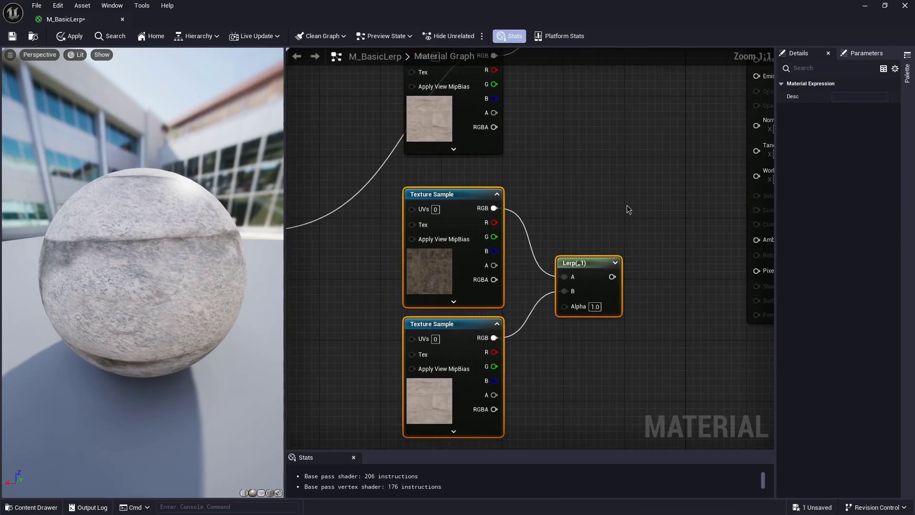
click(632, 208)
right_drag(654, 223, 673, 188)
click(465, 167)
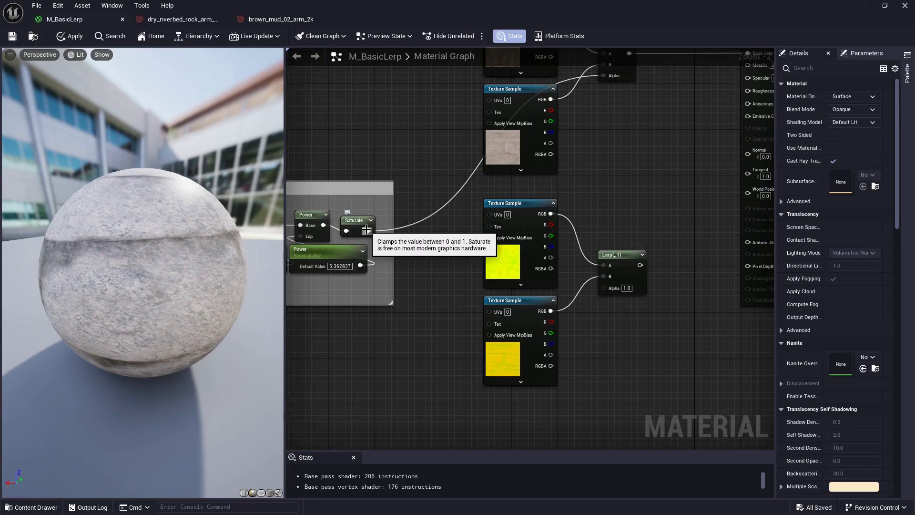
Connect the Saturate output to the Alpha input of the ARM textures' Lerp
drag(366, 230, 614, 289)
scroll(642, 339, up, 2)
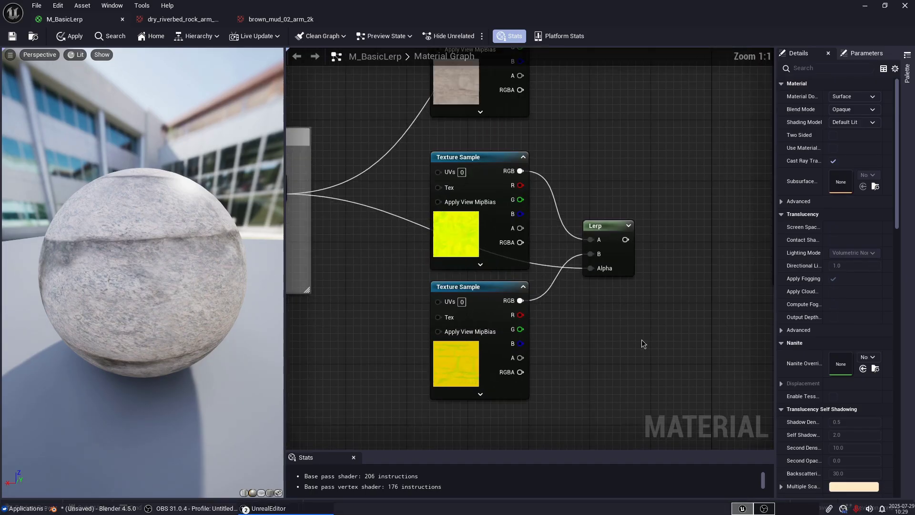
scroll(623, 294, up, 2)
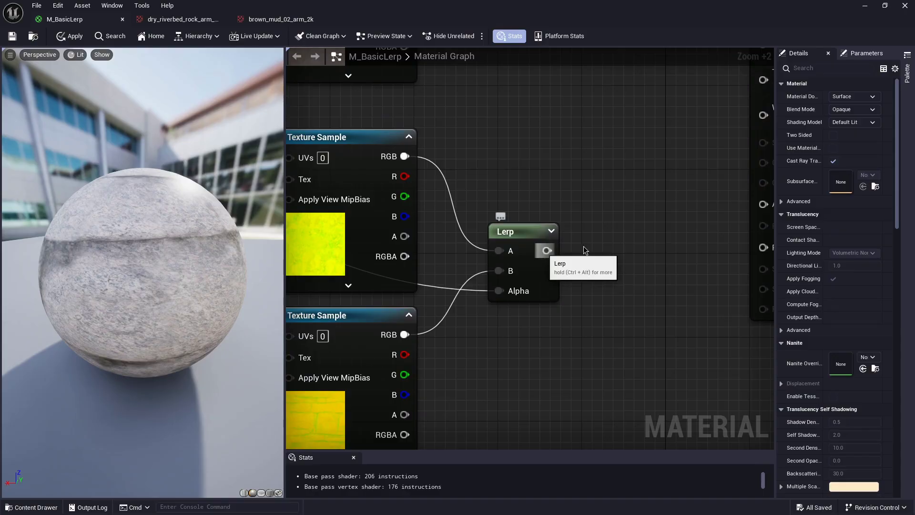
Split the ARM Lerp's output with a SplitComponents node, wiring R to Ambient Occlusion, G to Roughness and B to Metallic
drag(547, 251, 602, 220)
text(split)
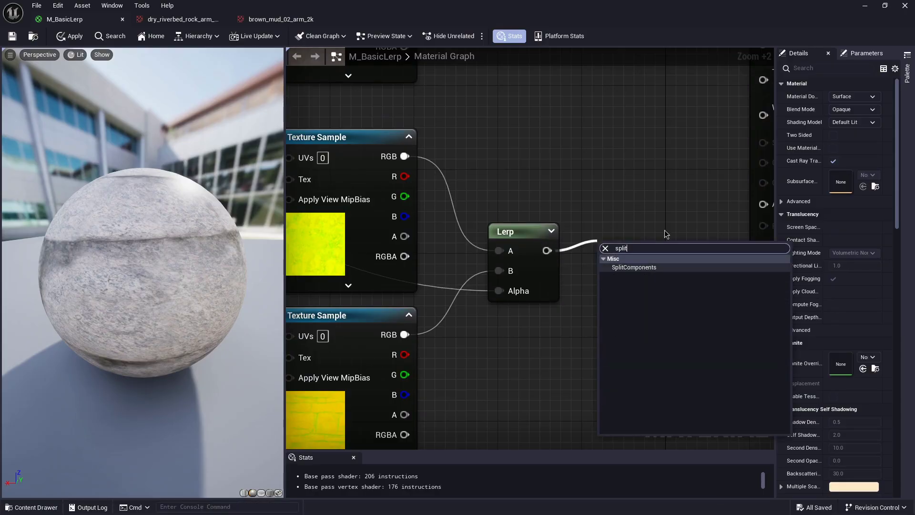
click(648, 268)
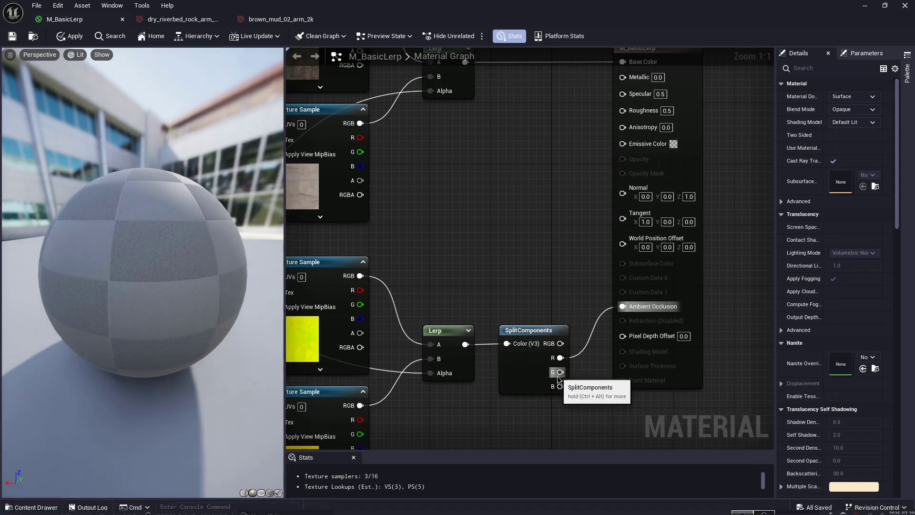
drag(560, 372, 642, 117)
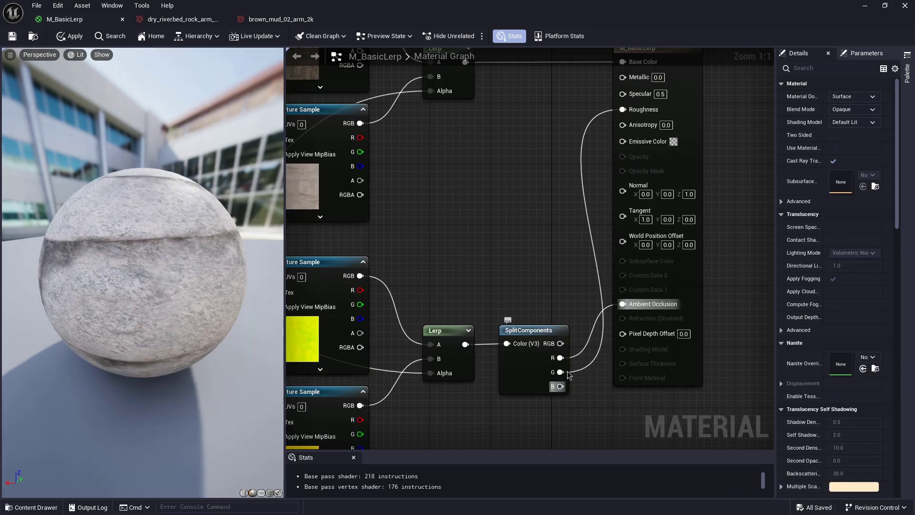
drag(560, 386, 634, 86)
Duplicate the two ARM texture samples and their Lerp below the originals and assign the mud and rock normal maps to the copies
drag(410, 48, 578, 334)
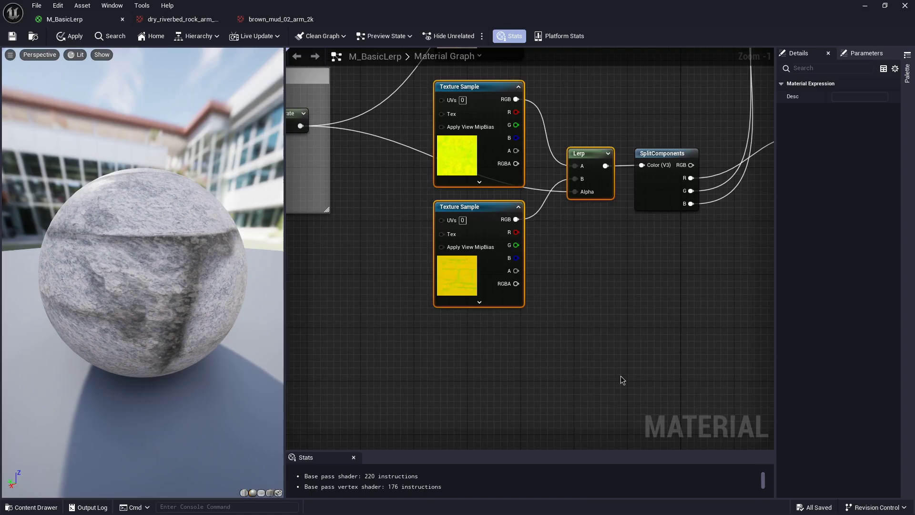
key(ctrl+c)
key(ctrl+v)
drag(723, 250, 585, 270)
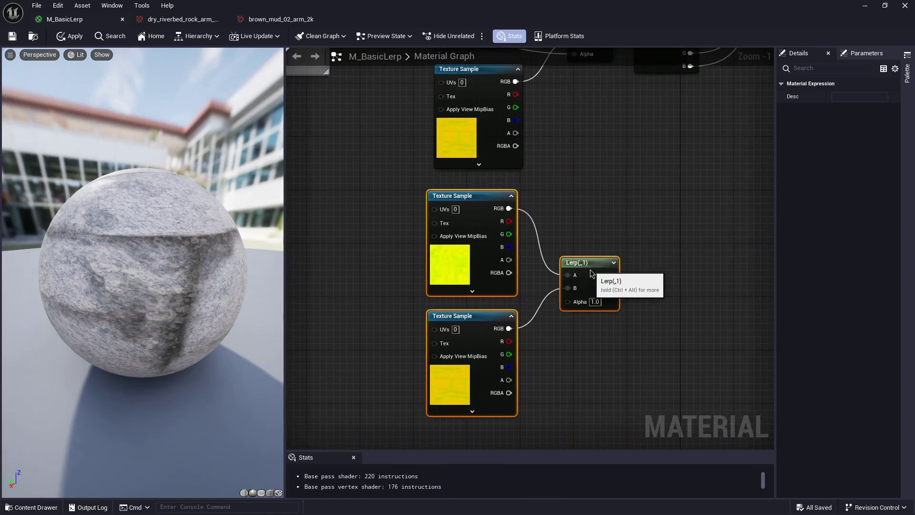
click(459, 264)
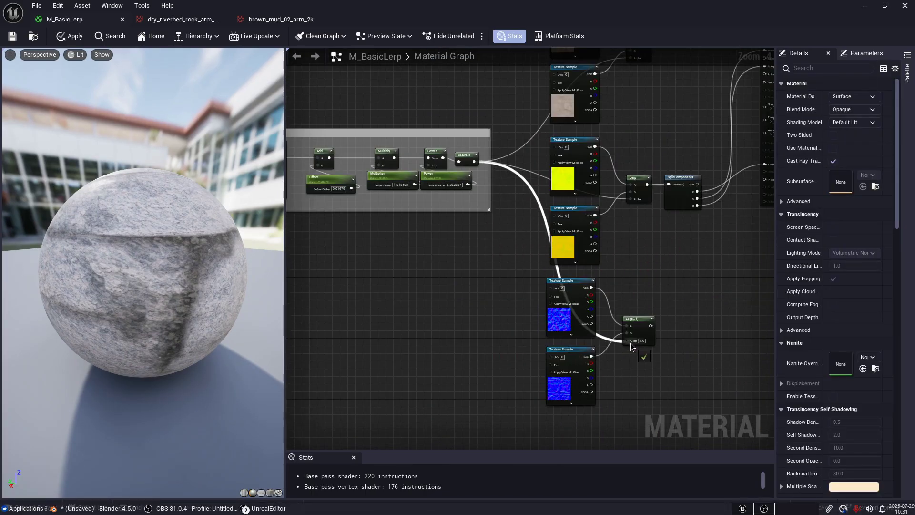
Drive the normal-map Lerp's Alpha from Saturate, connect its output to the material's Normal input, and save the material
drag(631, 342, 631, 342)
scroll(631, 342, up, 1)
drag(494, 405, 595, 338)
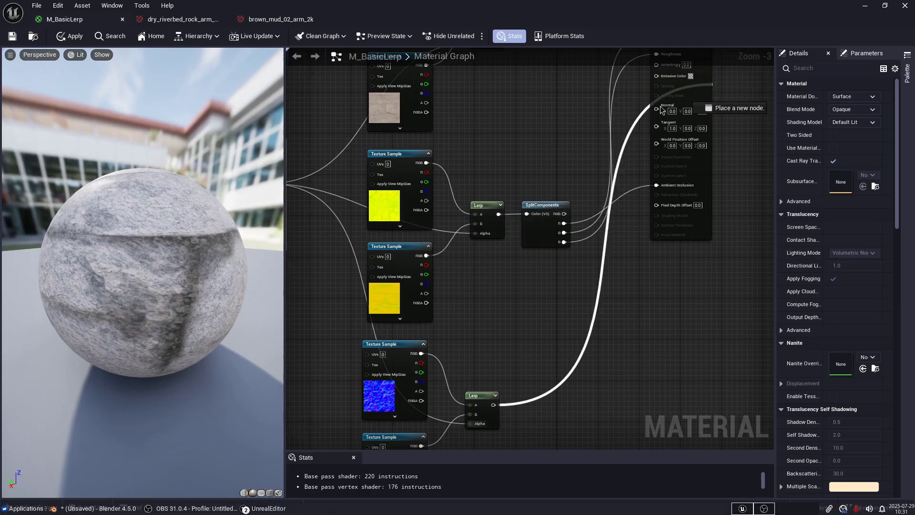
drag(661, 110, 657, 110)
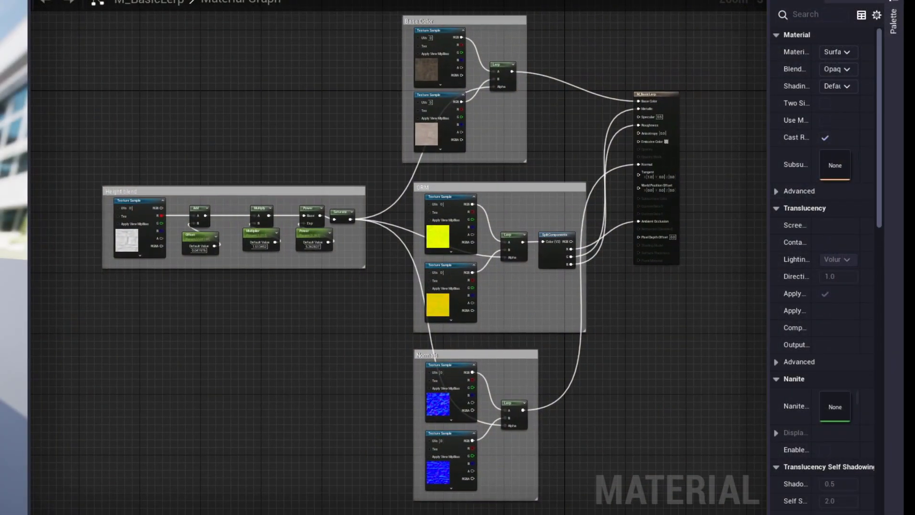
key(ctrl+s)
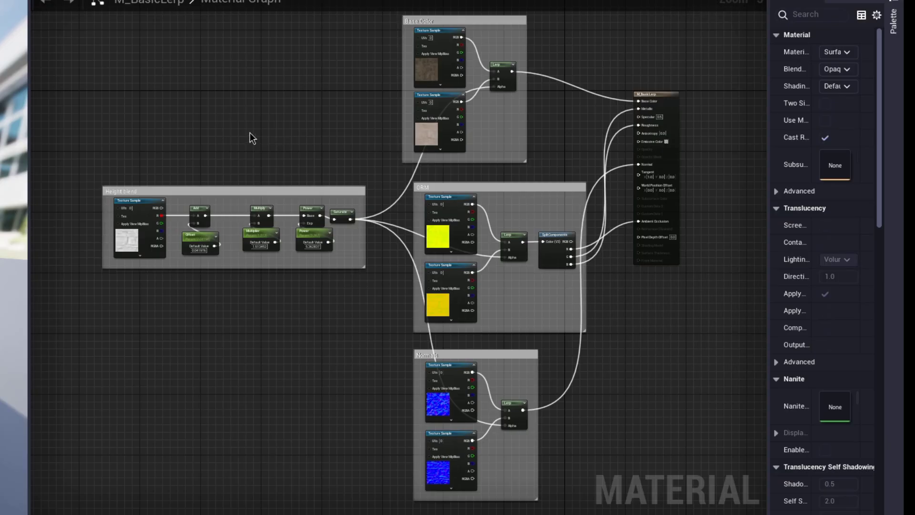